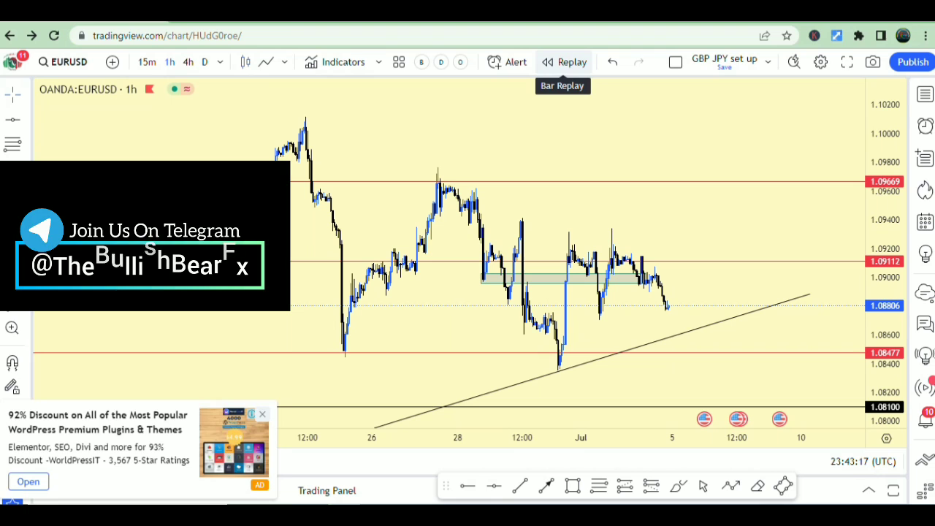
- Try to apply the side-by-side two-chart layout, and turn on Bar Replay for the EURUSD chart
click(676, 61)
click(689, 124)
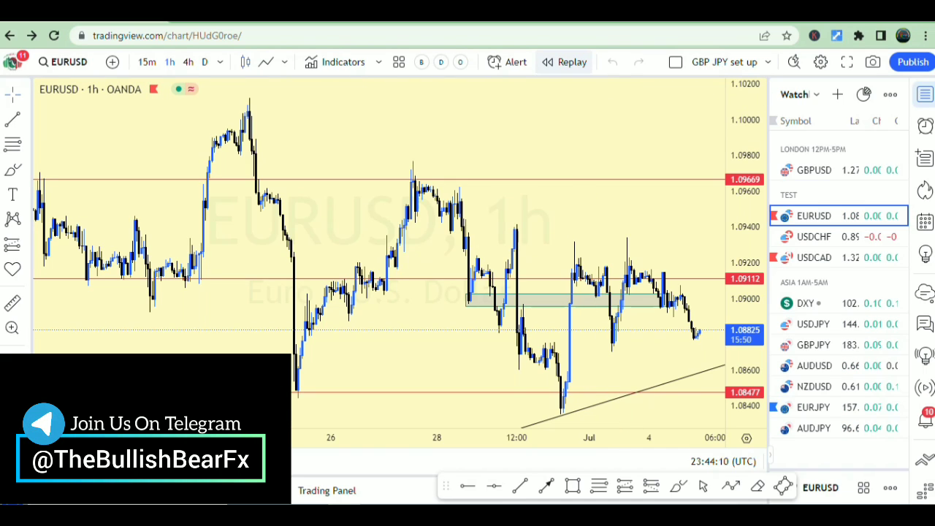
click(566, 62)
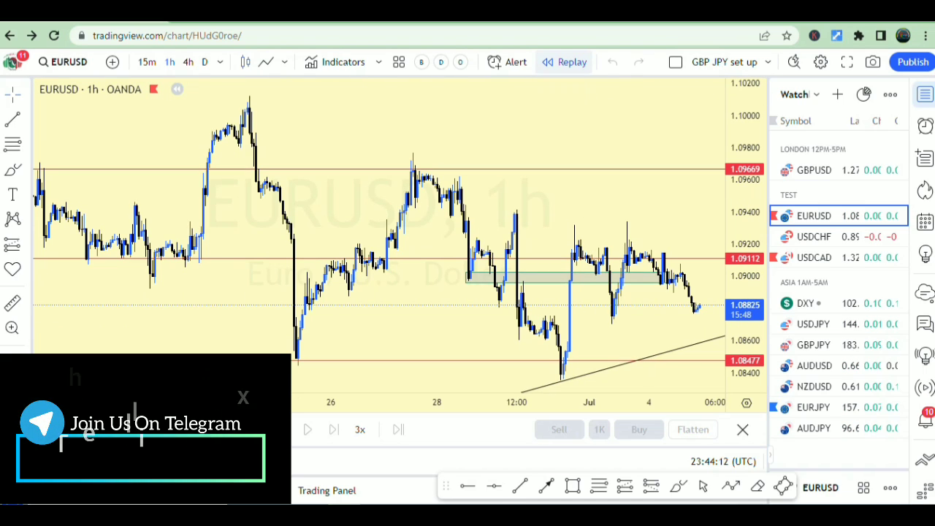
click(354, 216)
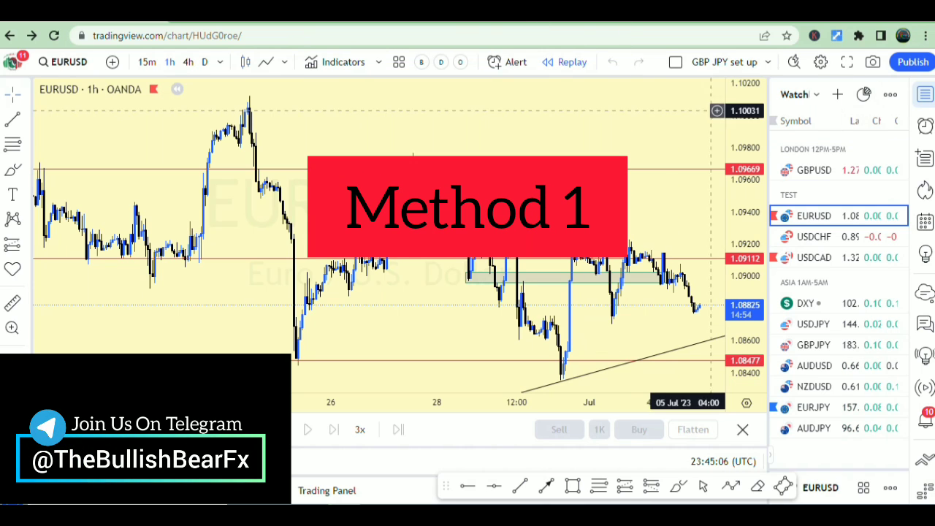
- Try again to split the workspace into two side-by-side charts, dismiss the upgrade offer and hide the watchlist
click(676, 62)
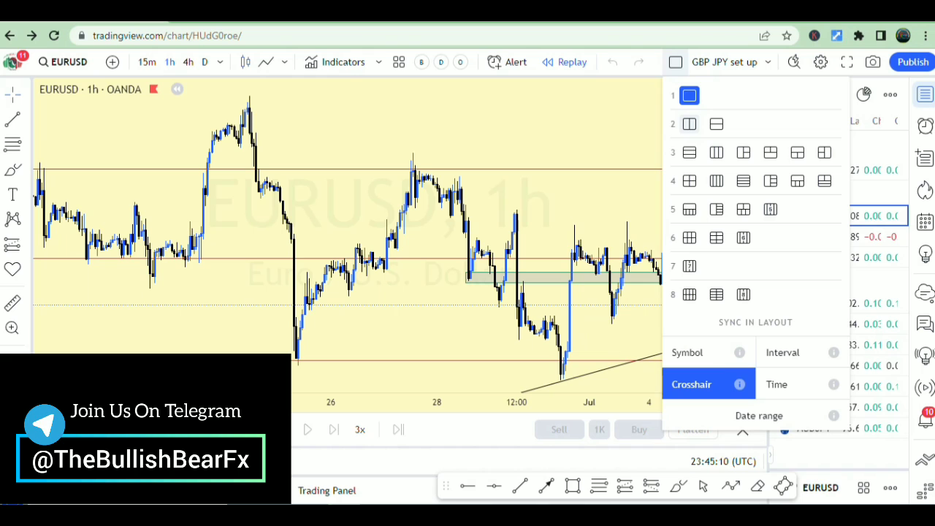
click(688, 124)
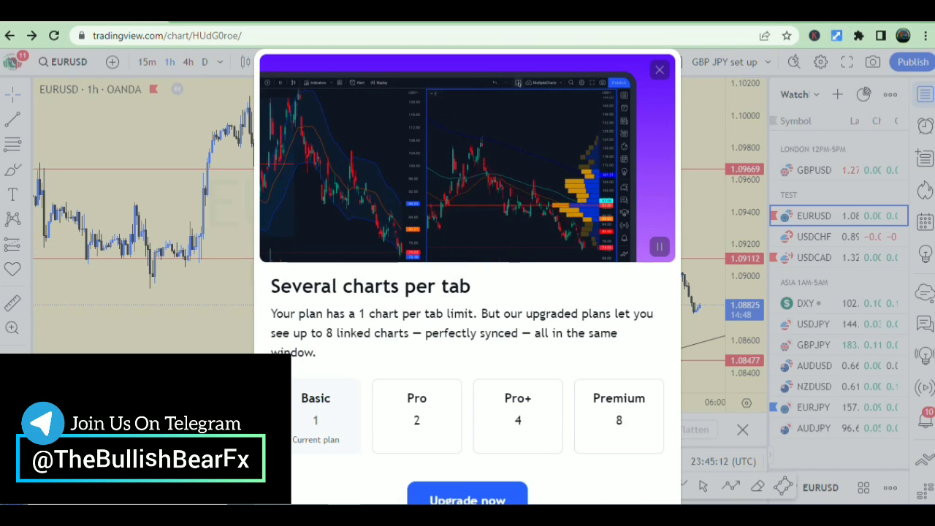
click(238, 161)
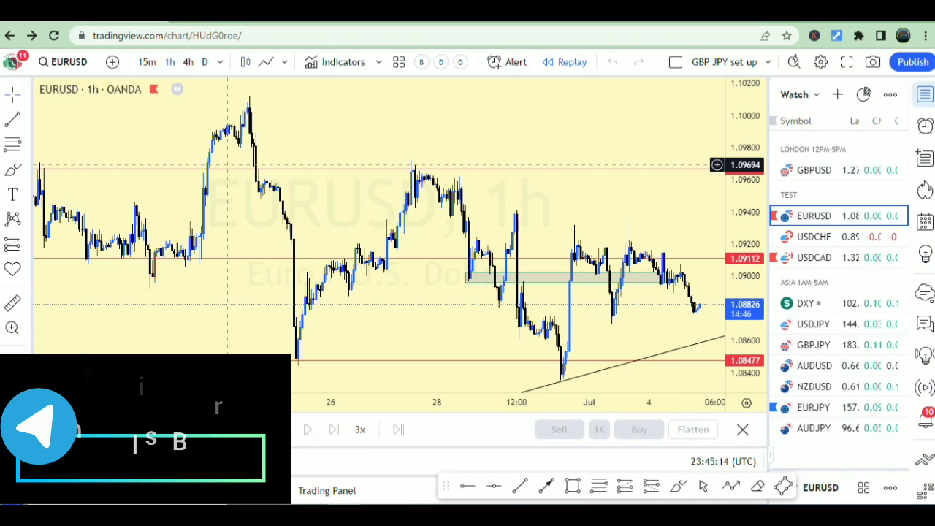
click(227, 168)
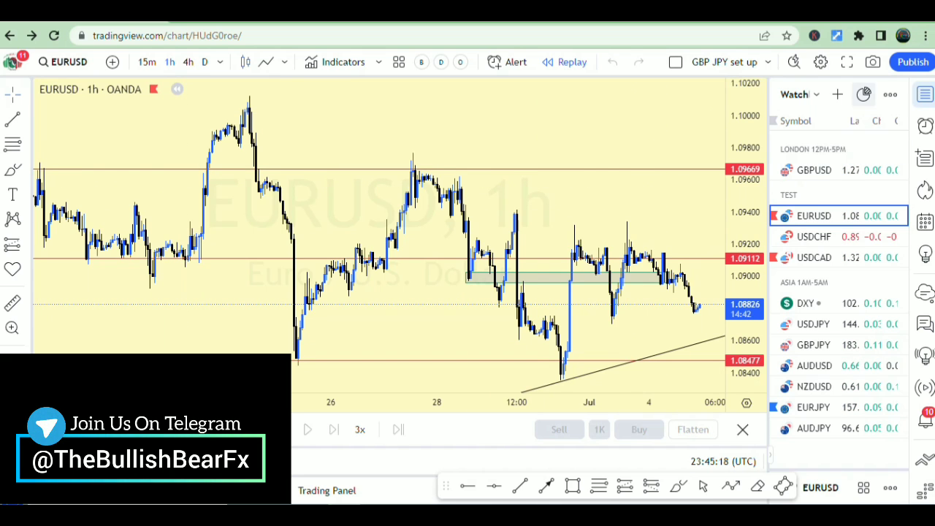
click(924, 94)
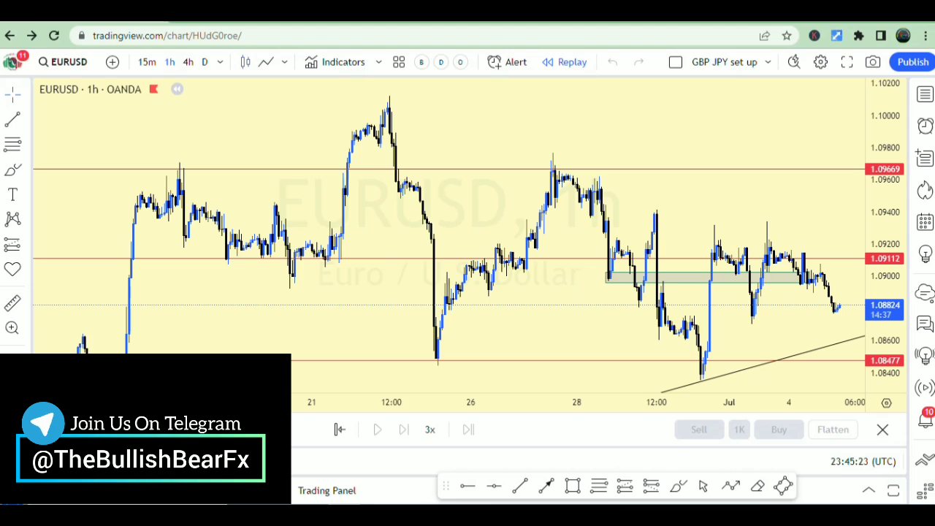
- Search for chrome extensions in a new browser tab and open the Chrome Web Store's extensions page
key(ctrl+t)
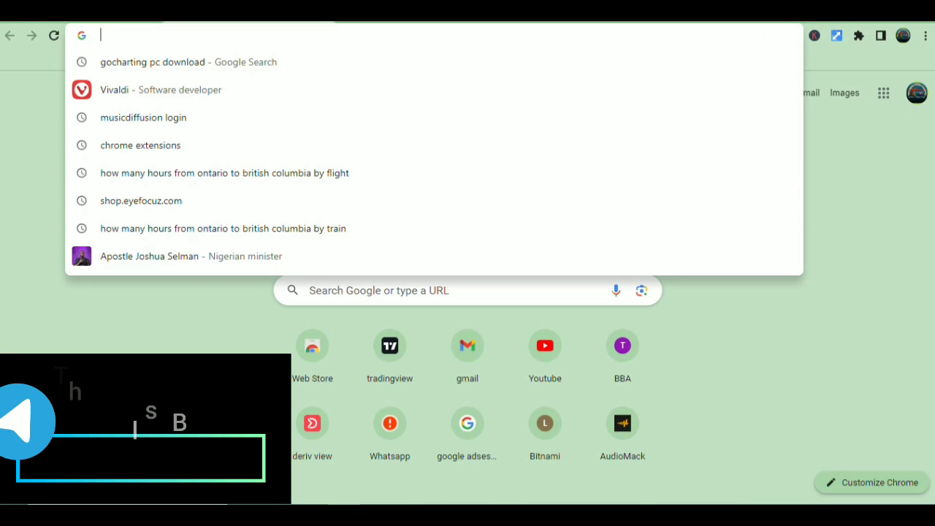
text(chome e)
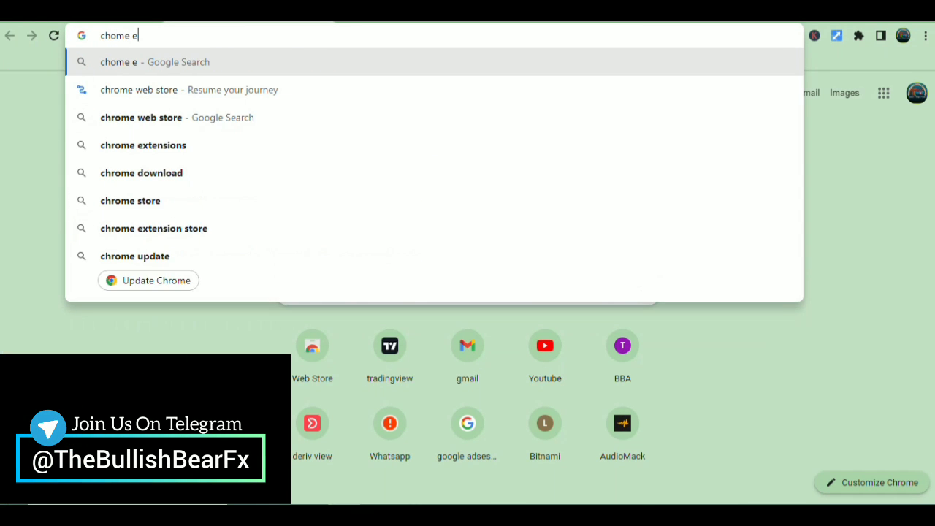
key(Down)
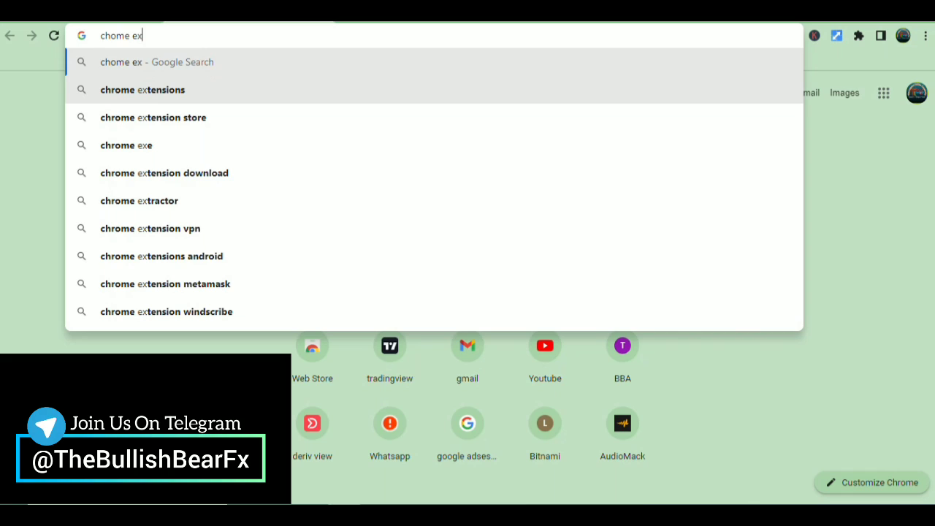
key(Return)
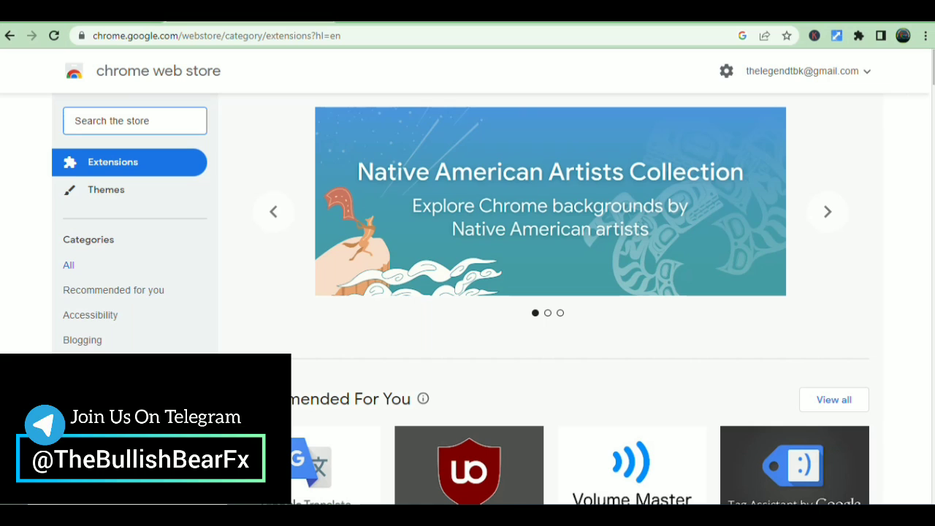
- Search the Chrome Web Store for "tab resize"
click(135, 121)
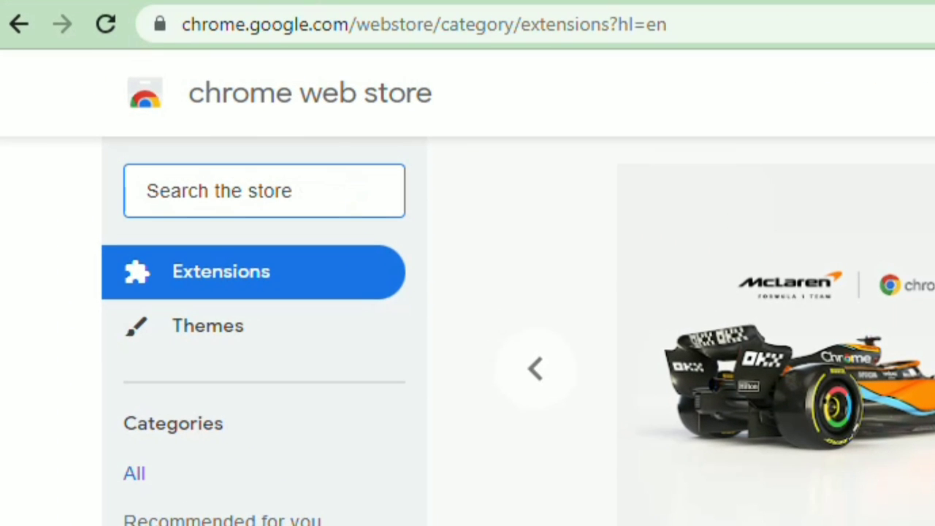
text(t)
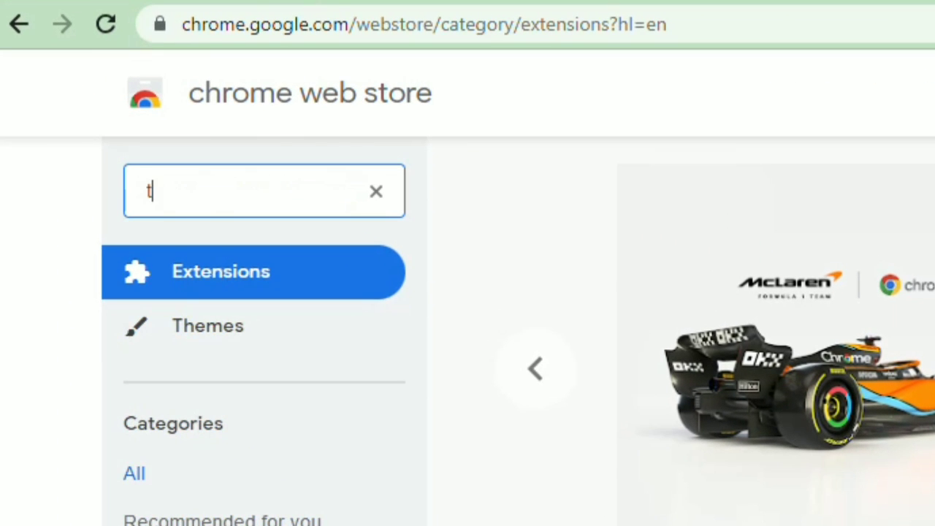
text(ab res)
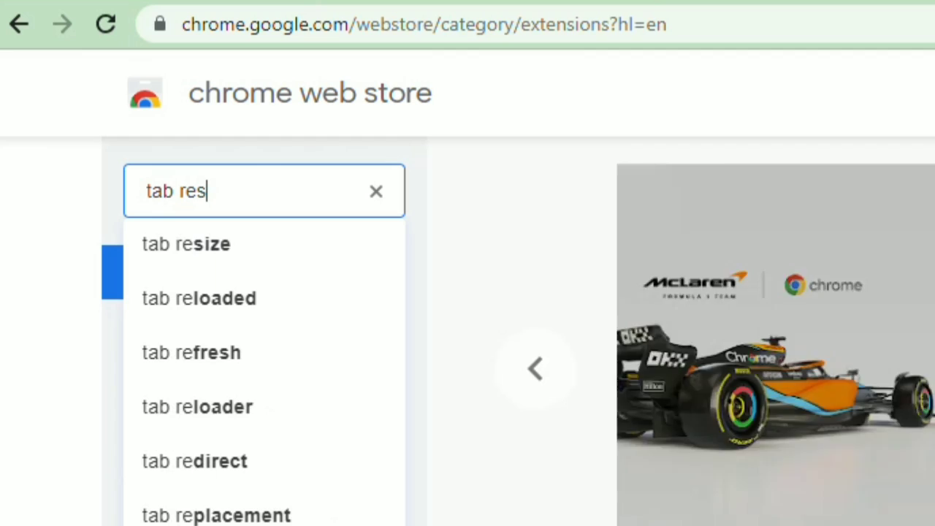
text(ize)
key(Down)
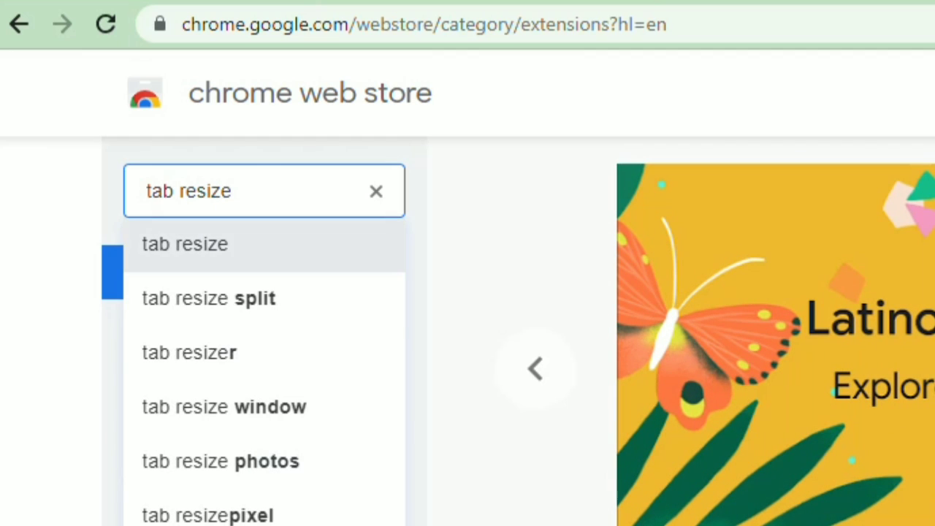
key(Return)
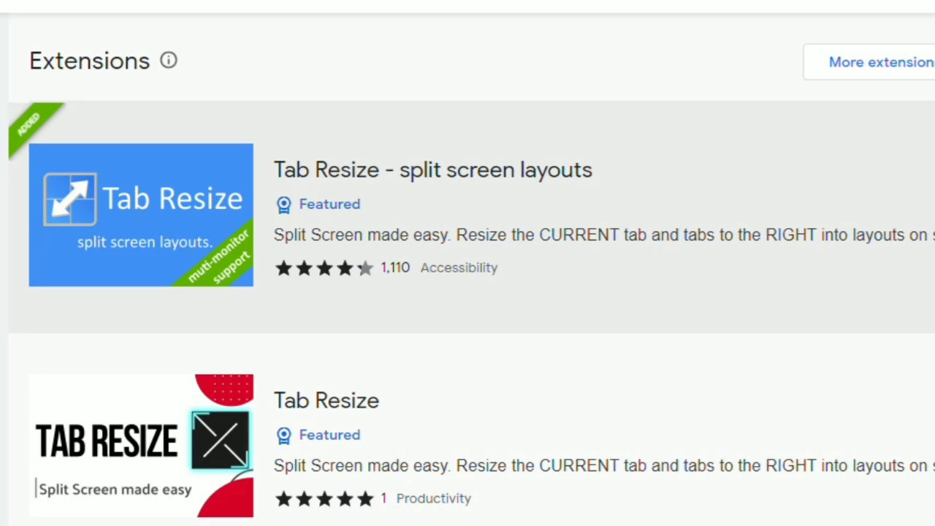
- Open the store page of the "Tab Resize - split screen layouts" extension
click(433, 170)
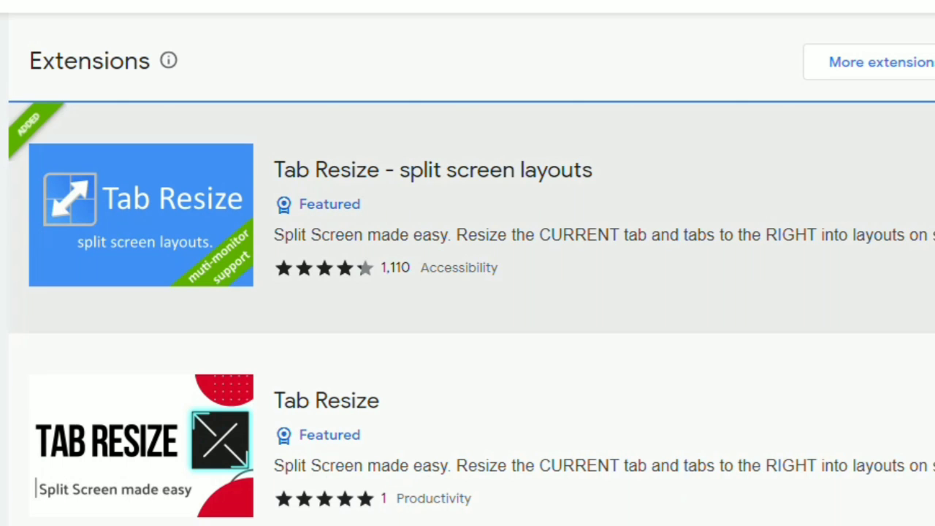
scroll(468, 292, down, 4)
scroll(468, 292, up, 1)
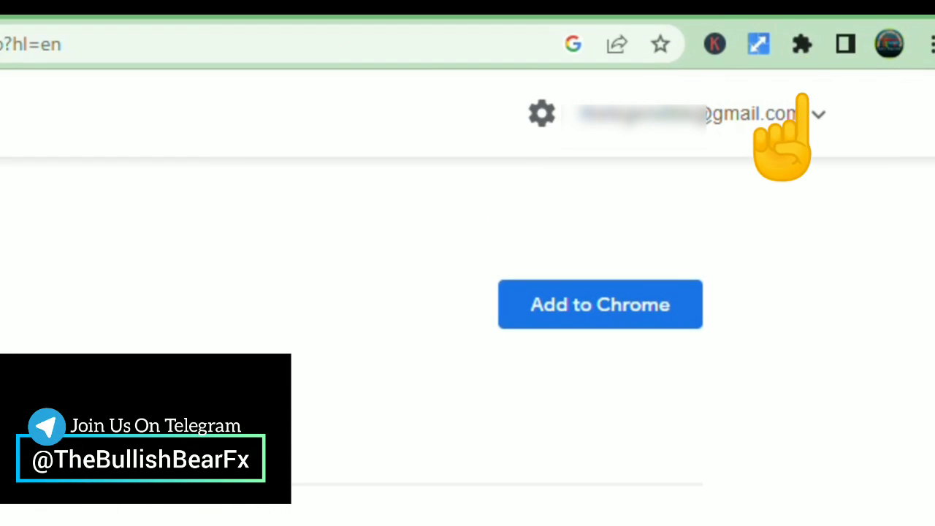
- Pin the "Tab Resize - split screen layouts" extension to the browser toolbar
click(802, 43)
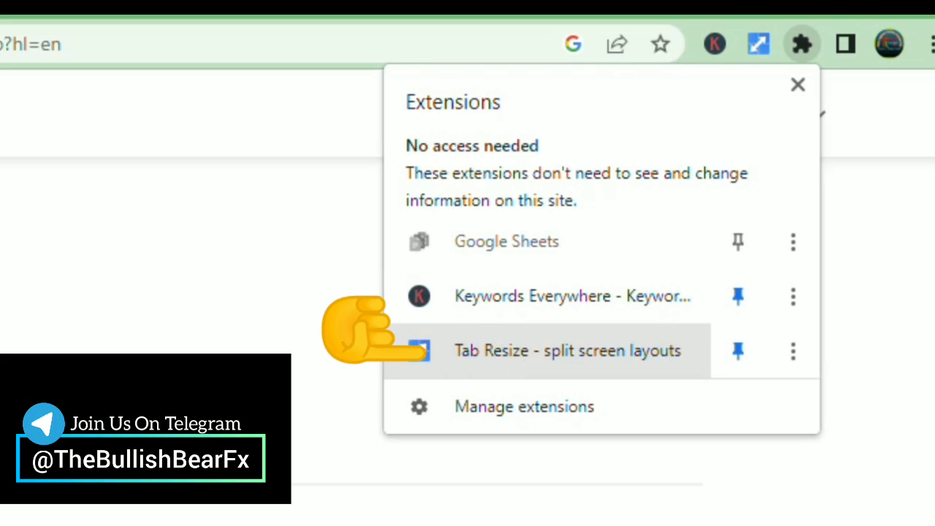
click(738, 351)
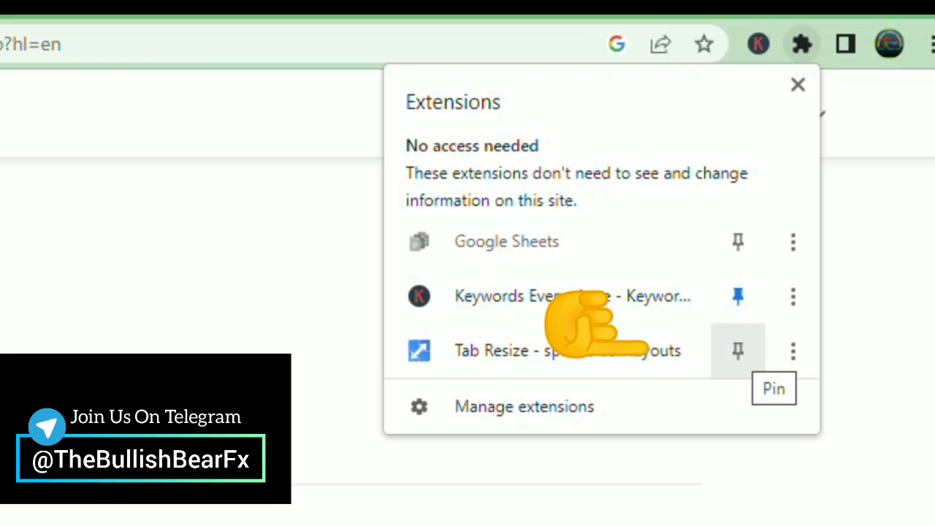
click(737, 351)
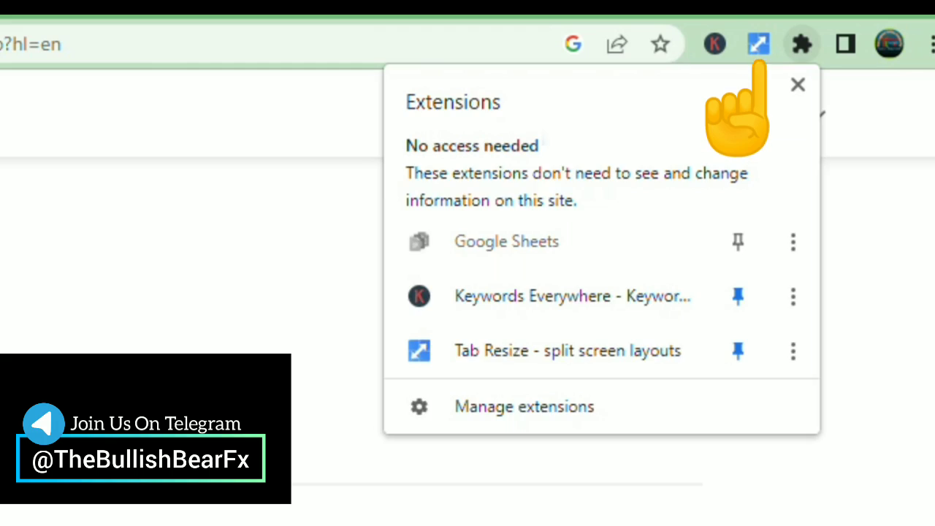
click(758, 44)
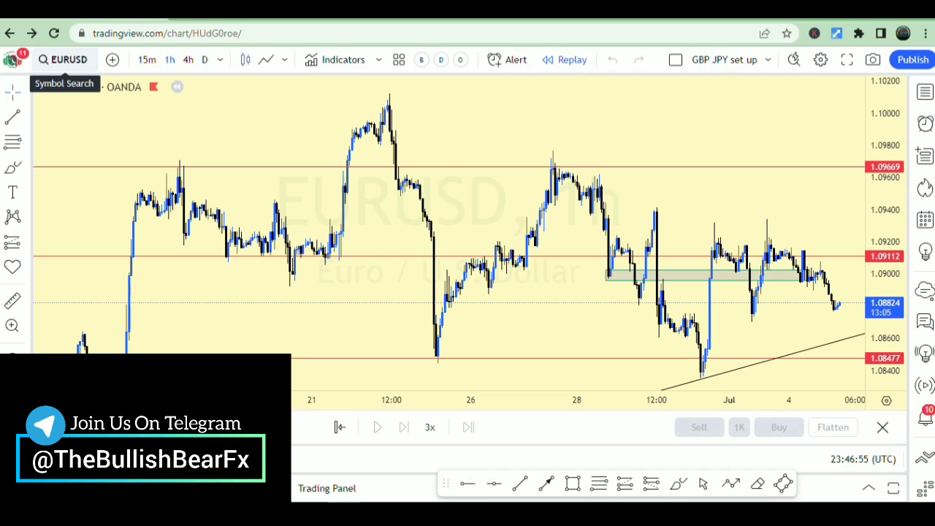
- Copy the web address of the EURUSD TradingView chart and open it in a new browser tab
drag(244, 33, 95, 32)
right_click(110, 33)
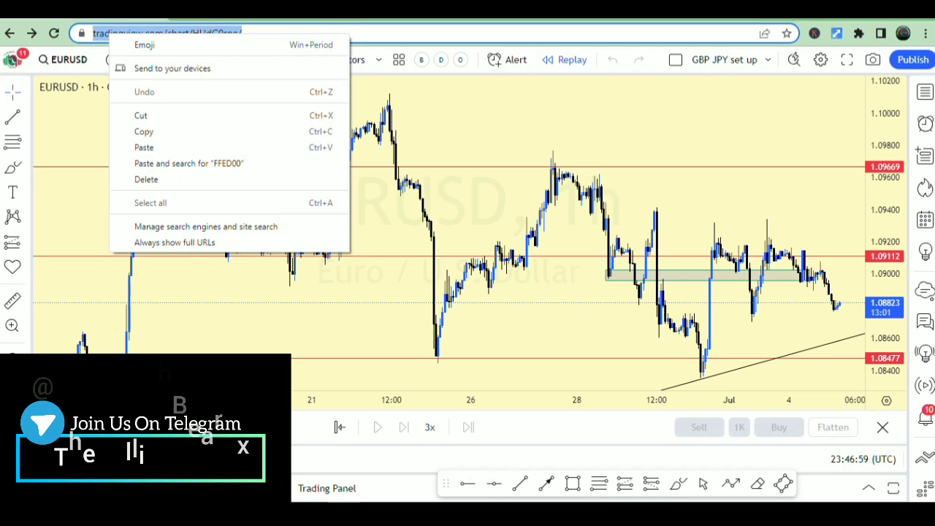
click(146, 131)
key(ctrl+t)
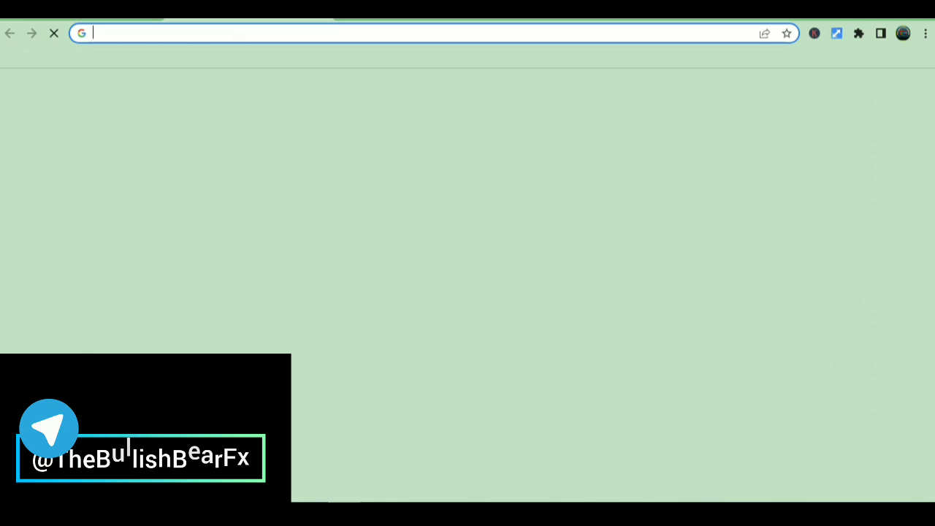
click(176, 33)
right_click(177, 33)
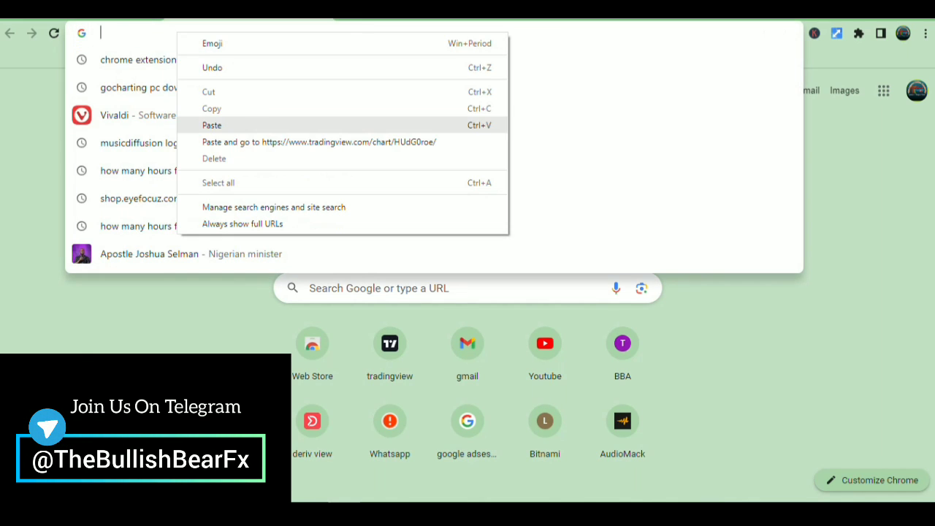
click(292, 142)
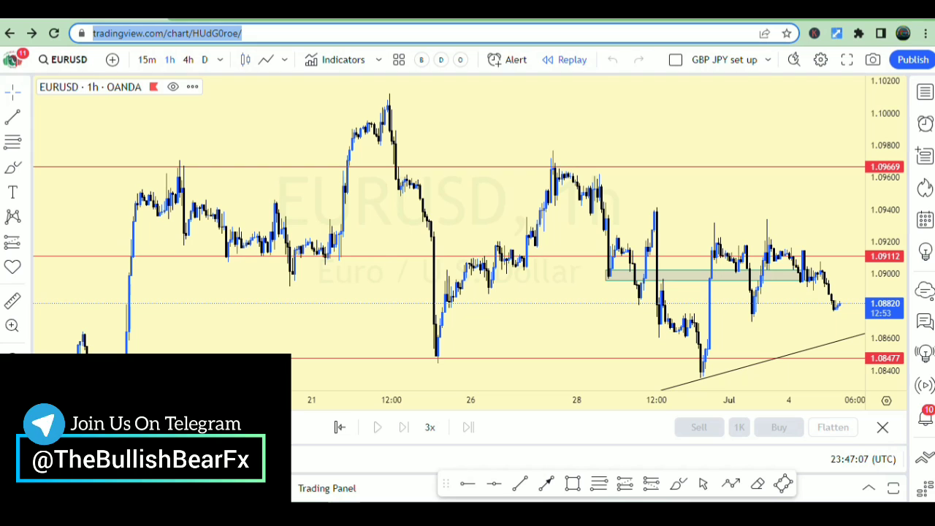
- Open the copied TradingView chart address in a second additional browser tab
key(ctrl+Tab)
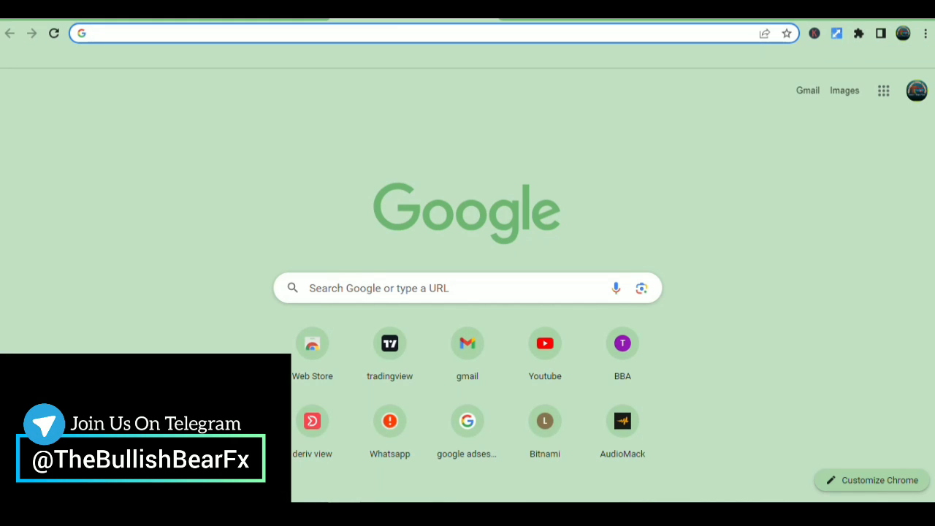
click(434, 33)
right_click(353, 33)
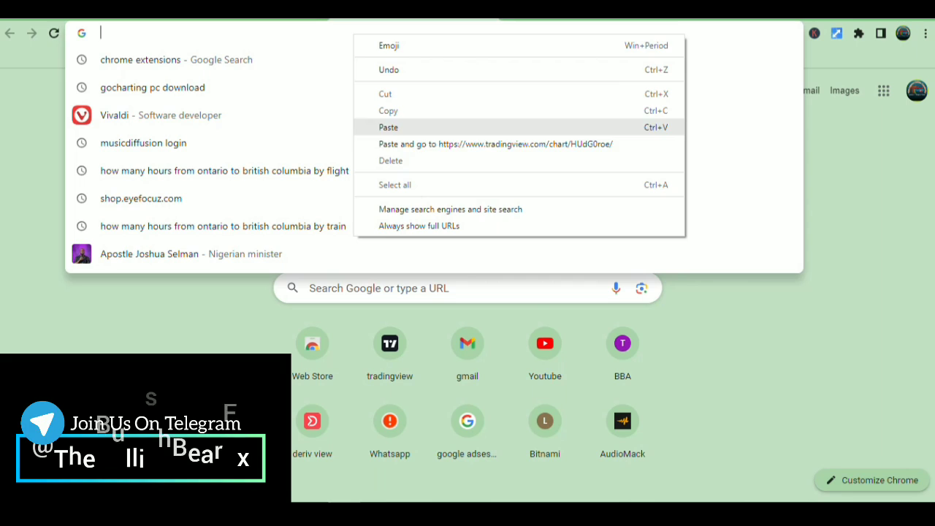
click(409, 143)
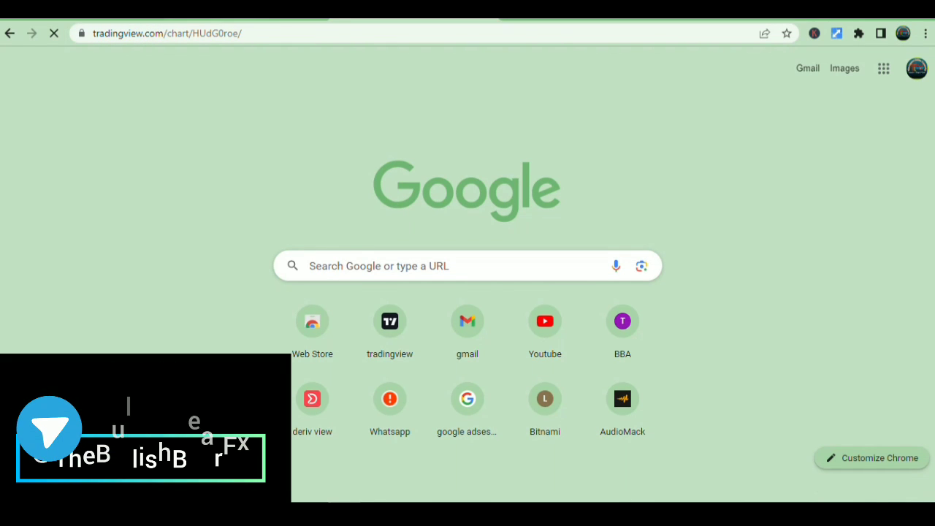
- Change the symbol of the duplicated EURUSD chart to GBPUSD and hide its watchlist
key(ctrl+Tab)
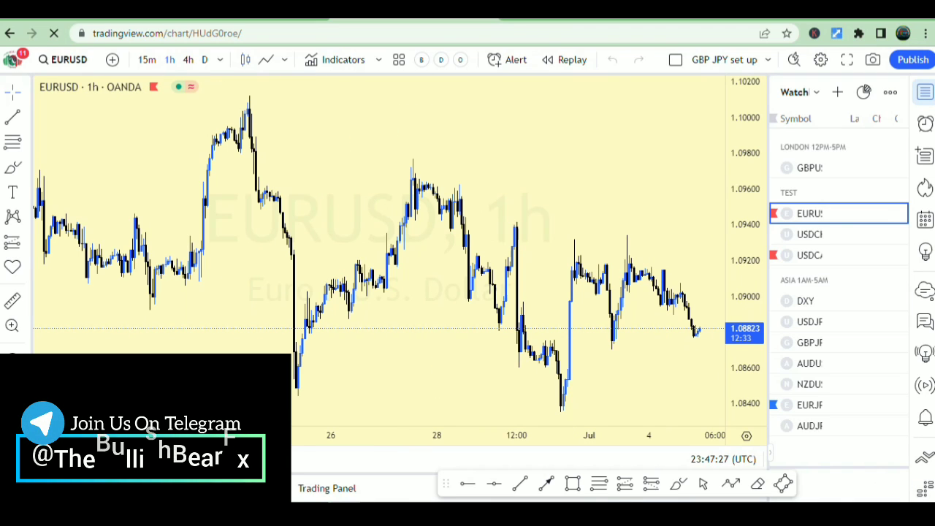
click(832, 167)
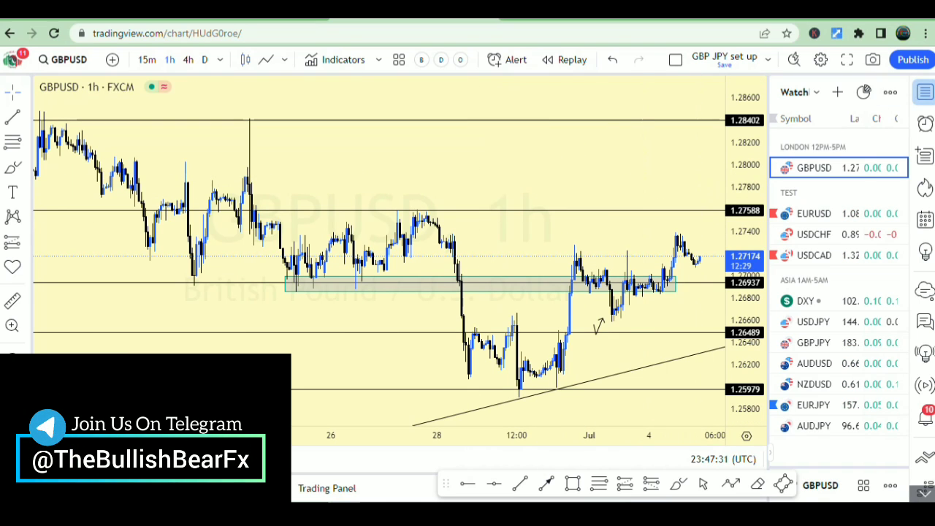
click(924, 92)
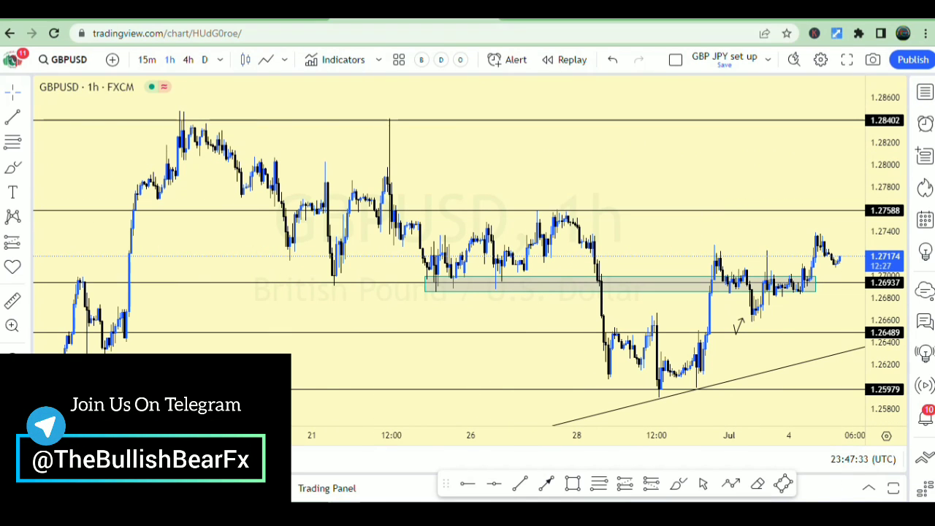
- Load the copied chart address in one more new browser tab for another currency pair
key(ctrl+t)
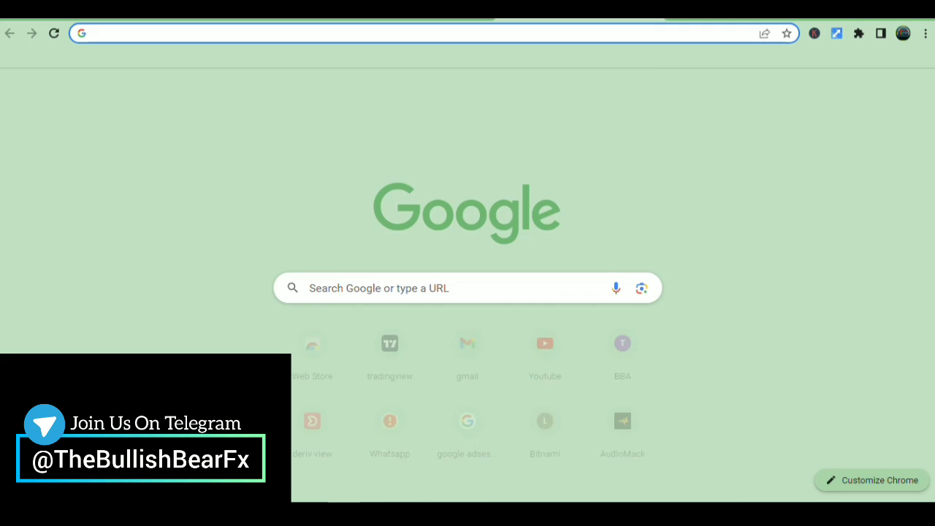
right_click(320, 33)
click(462, 142)
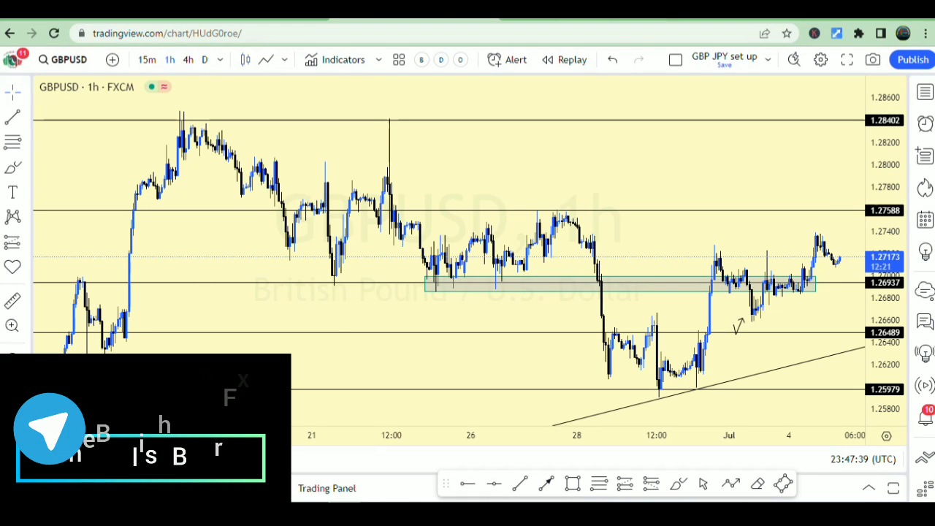
- Set the other duplicated EURUSD chart to the 4-hour timeframe and tile the chart tabs in a 2x2 grid with Tab Resize
key(ctrl+Tab)
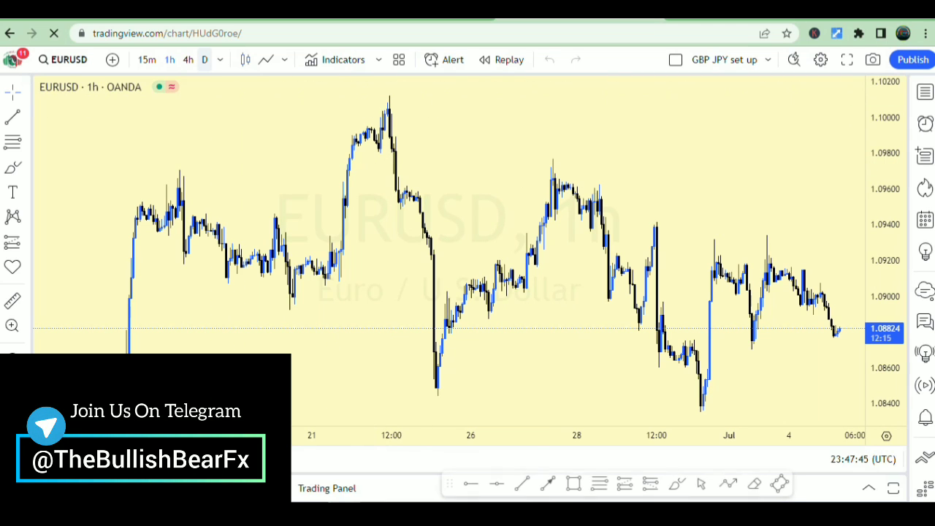
click(188, 59)
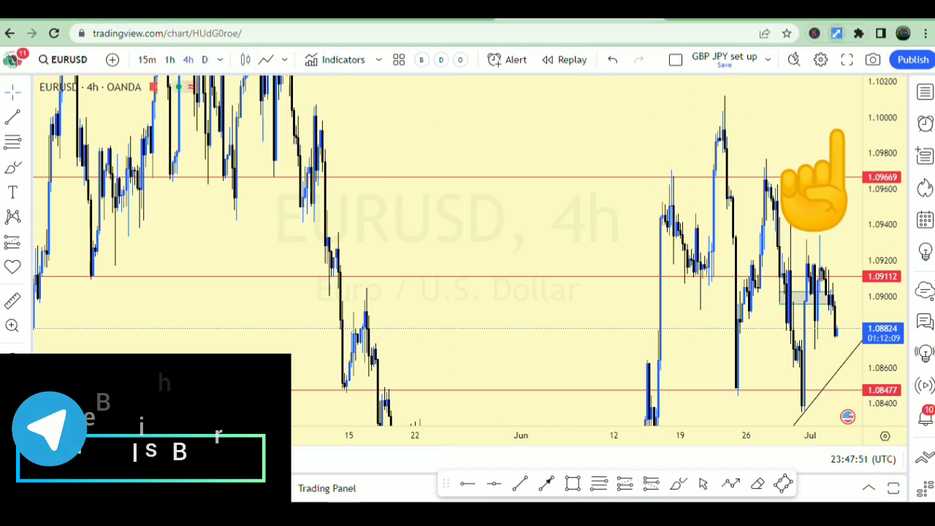
click(837, 33)
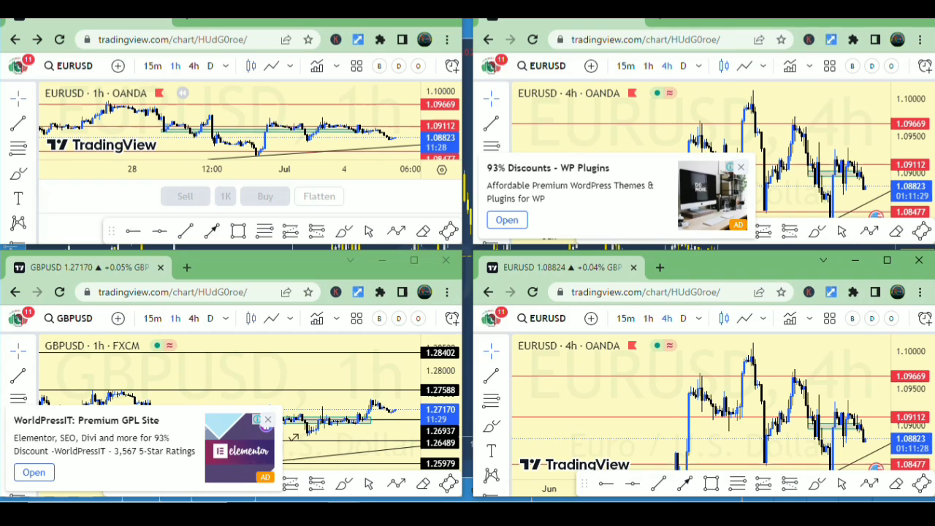
click(268, 420)
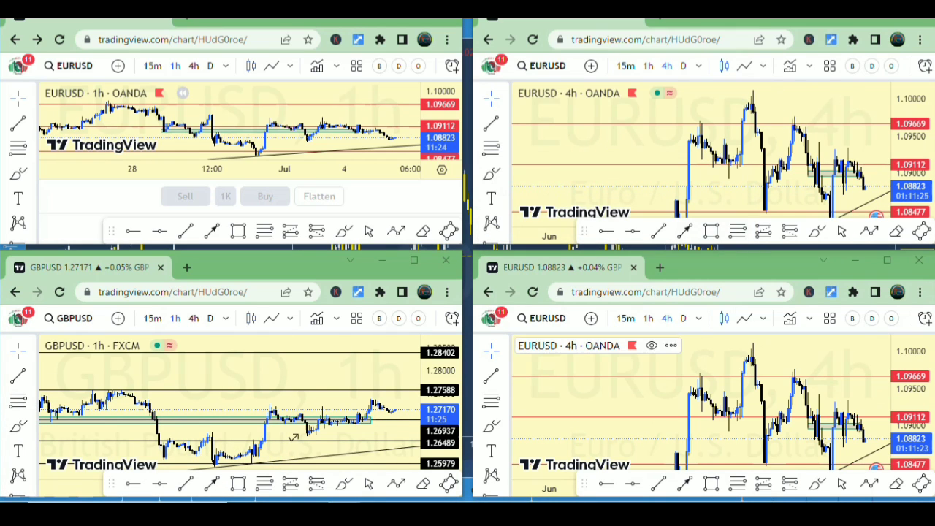
- Make the EURUSD 1-hour window slightly taller and zoom out the EURUSD 1-hour and 4-hour charts
drag(182, 247, 182, 255)
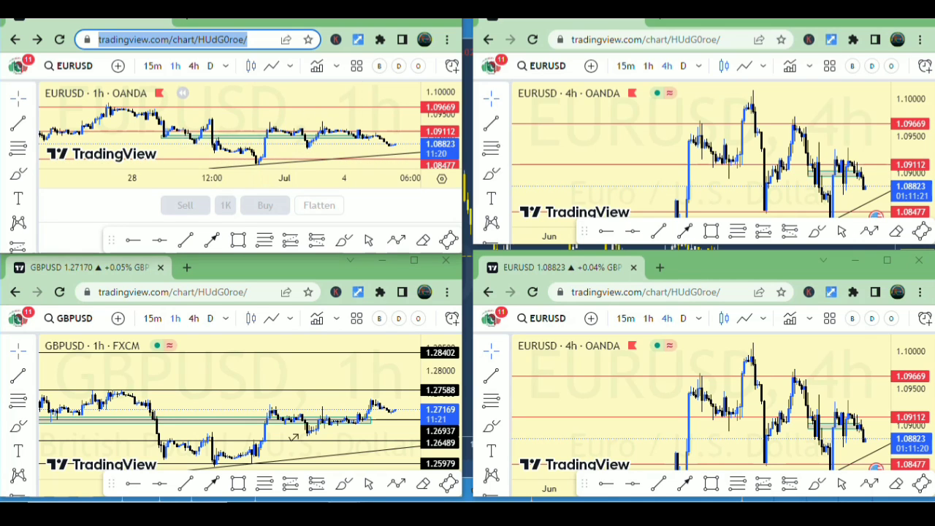
scroll(360, 151, up, 4)
scroll(368, 146, down, 3)
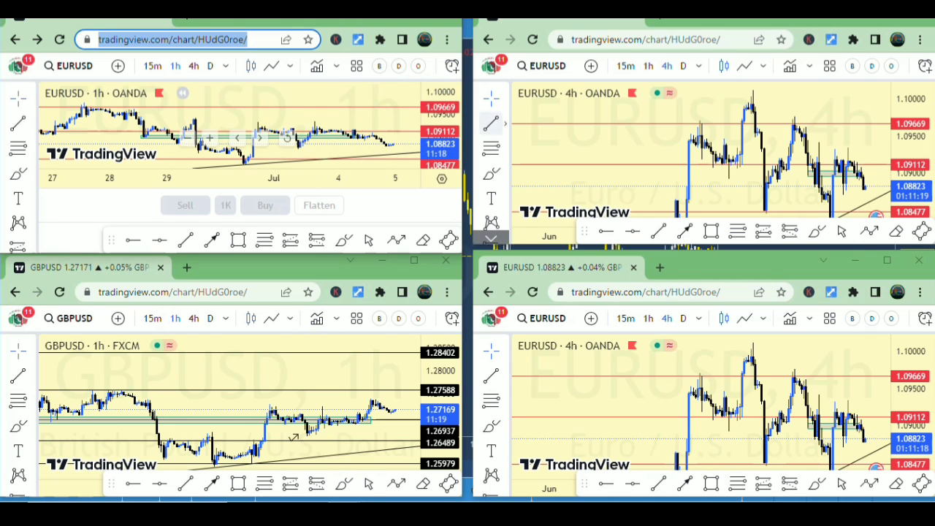
scroll(840, 146, down, 2)
drag(910, 133, 910, 145)
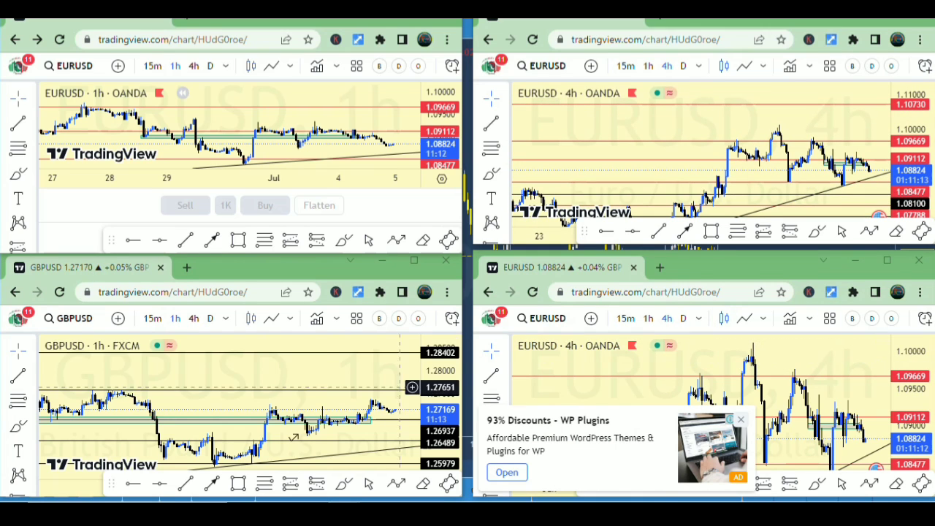
- Return the EURUSD 1-hour chart to a full-size window and dismiss the plan-limit connection dialog
click(414, 10)
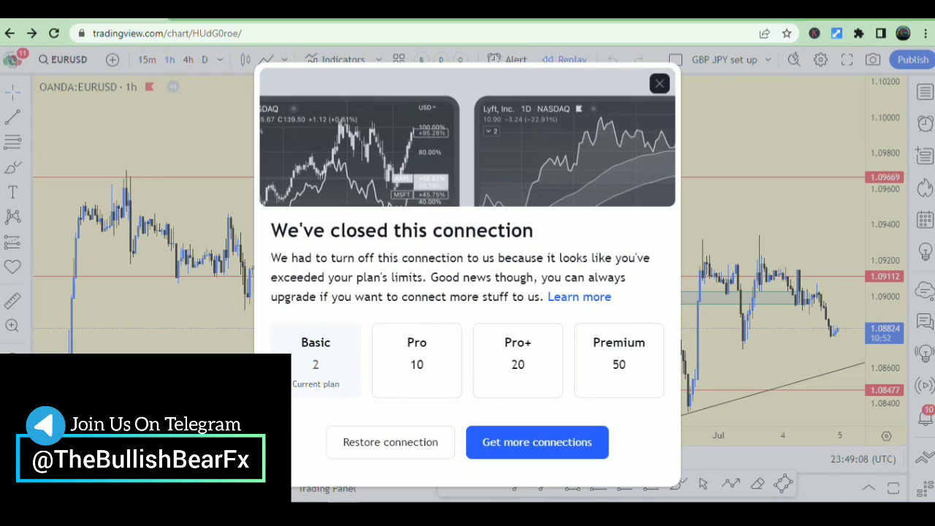
click(654, 84)
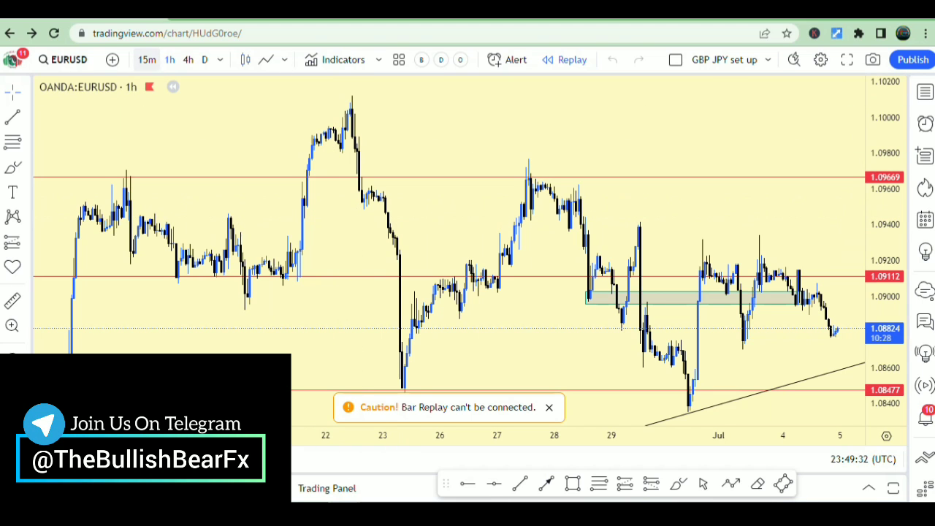
- Open the Charts product from gocharting.com in a new browser tab and dismiss the live-data subscription notice
key(ctrl+t)
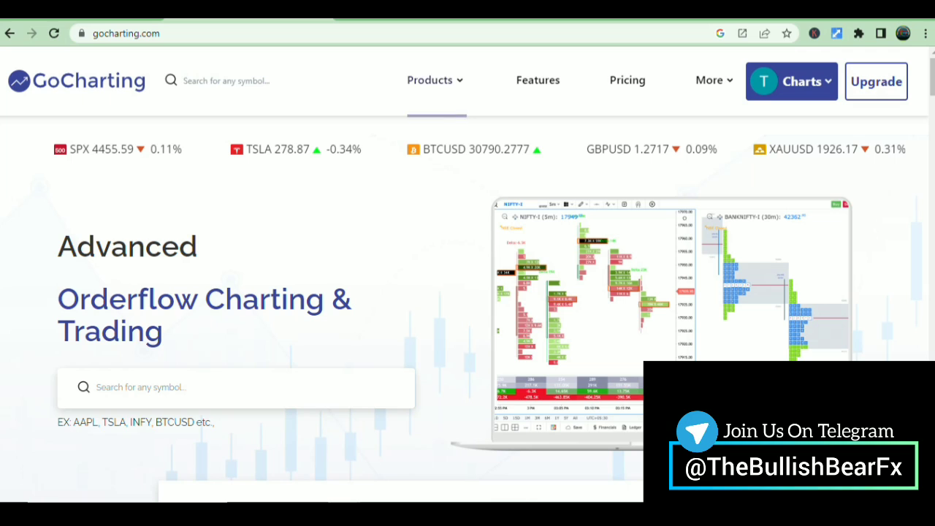
mouse_move(436, 80)
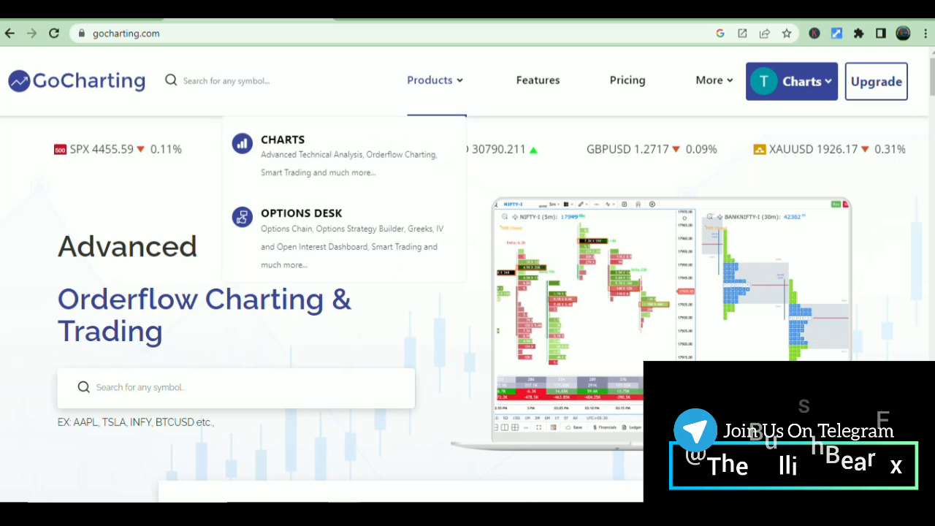
click(343, 154)
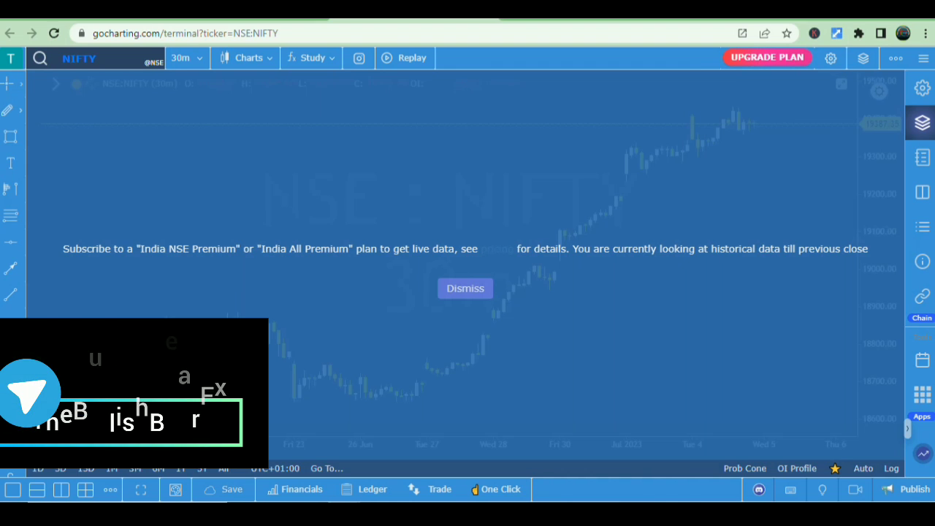
click(465, 288)
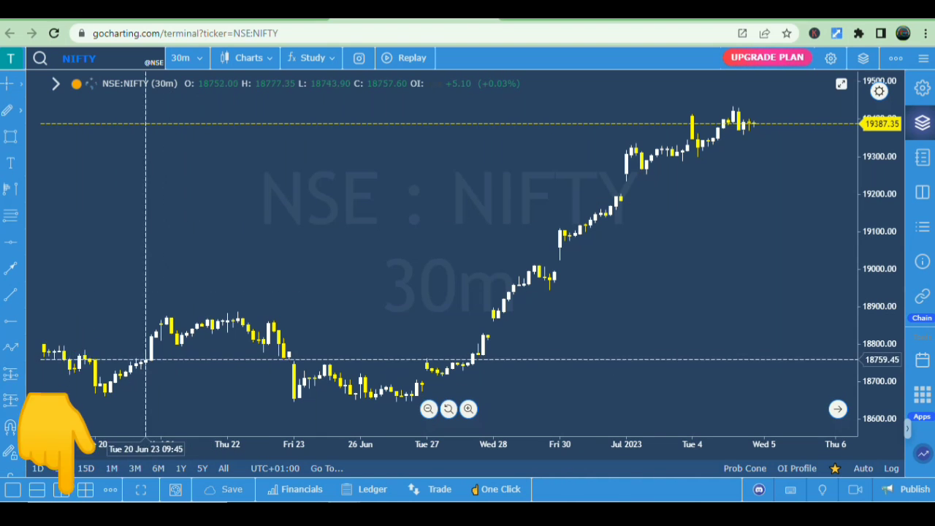
- Try the side-by-side two-chart layout on the NIFTY chart and return to the single-chart layout
click(61, 488)
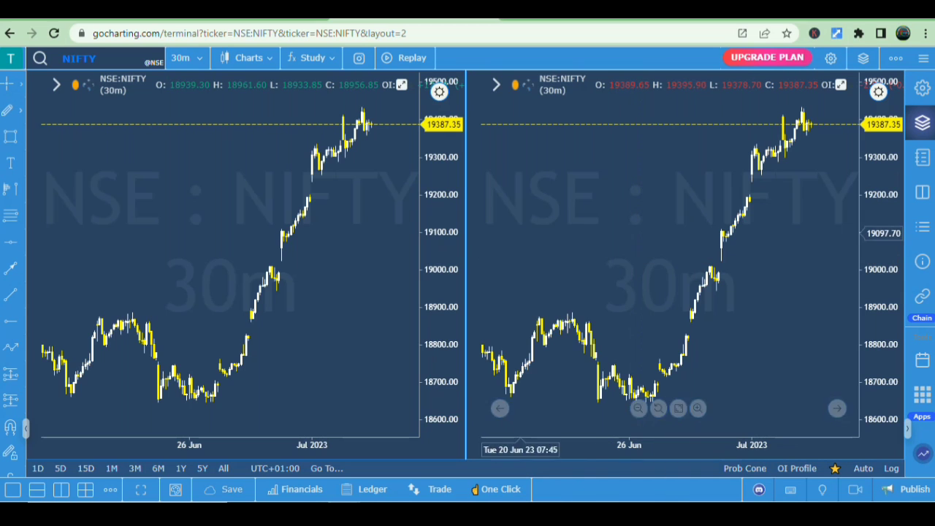
click(12, 489)
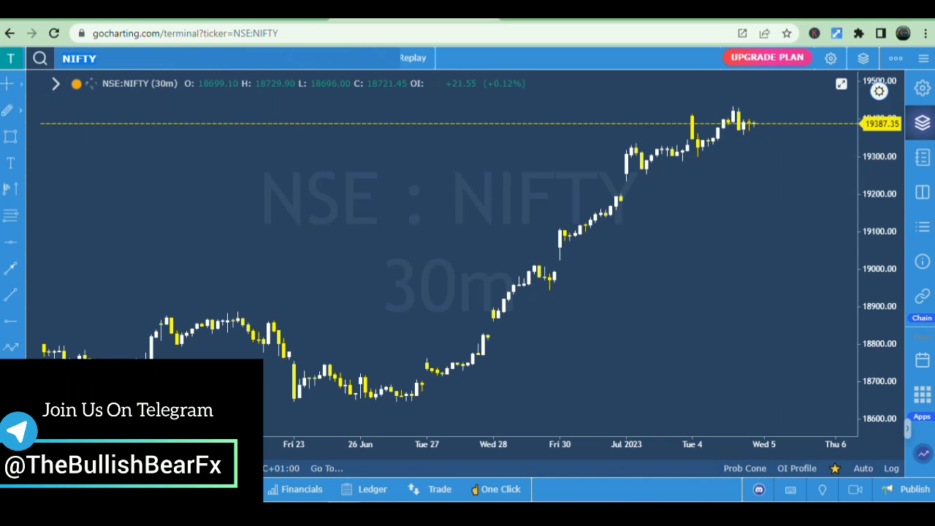
- Change the chart symbol to the OANDA version of GBPUSD
text(GB)
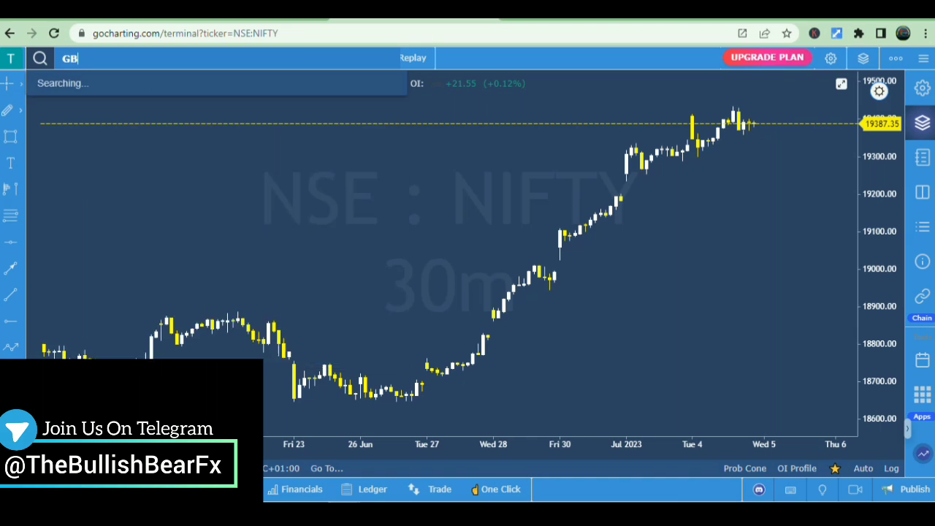
text(PUSD)
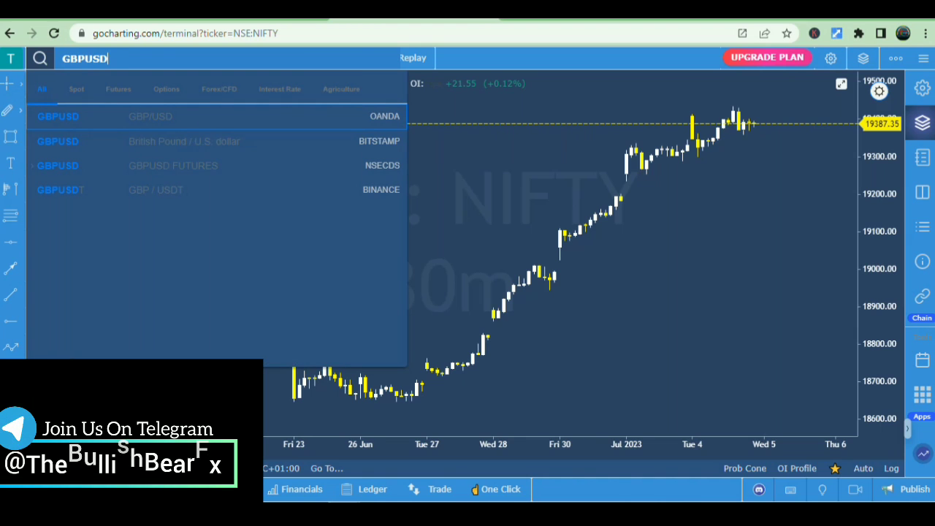
key(Down)
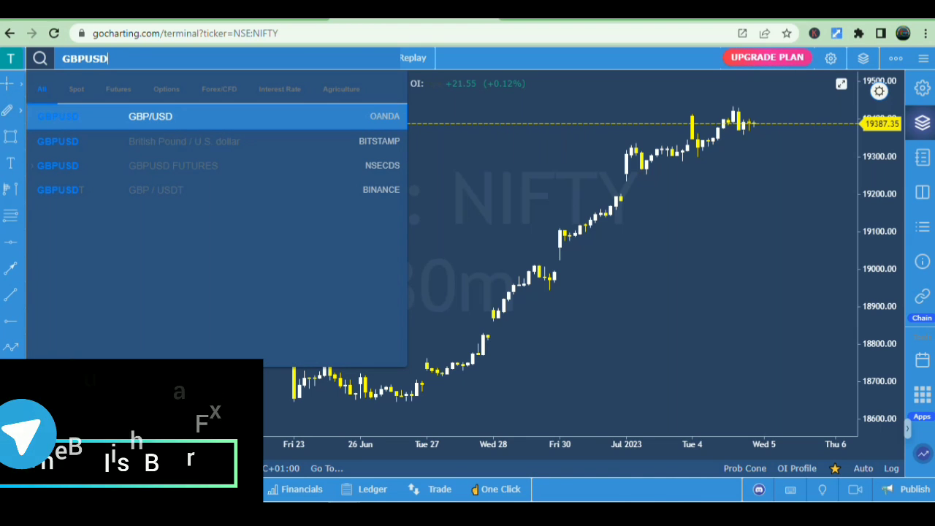
key(Return)
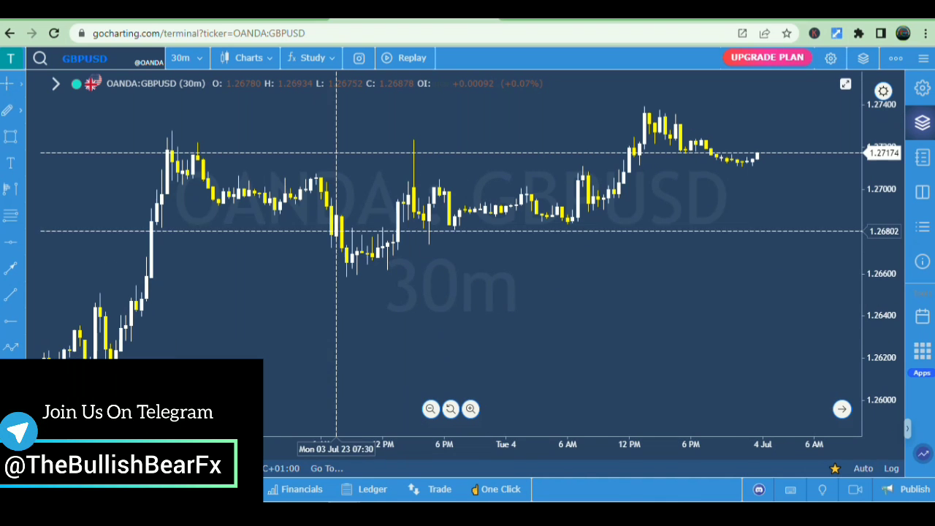
- Set the GBPUSD chart's timeframe to 4 hours
drag(429, 277, 296, 281)
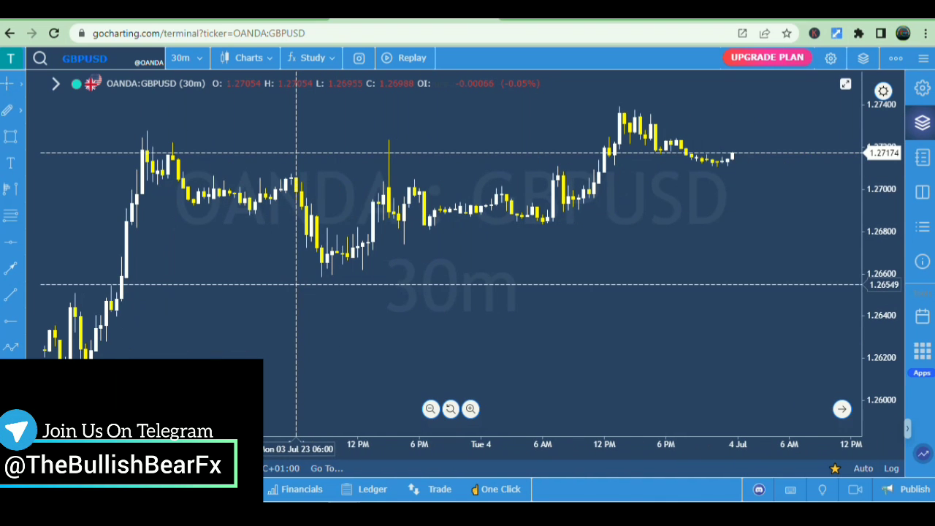
click(187, 59)
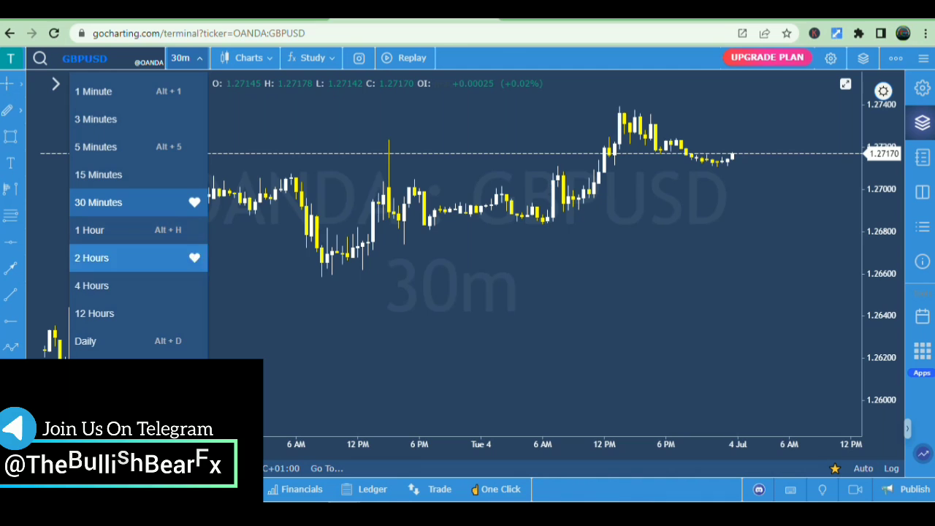
click(102, 284)
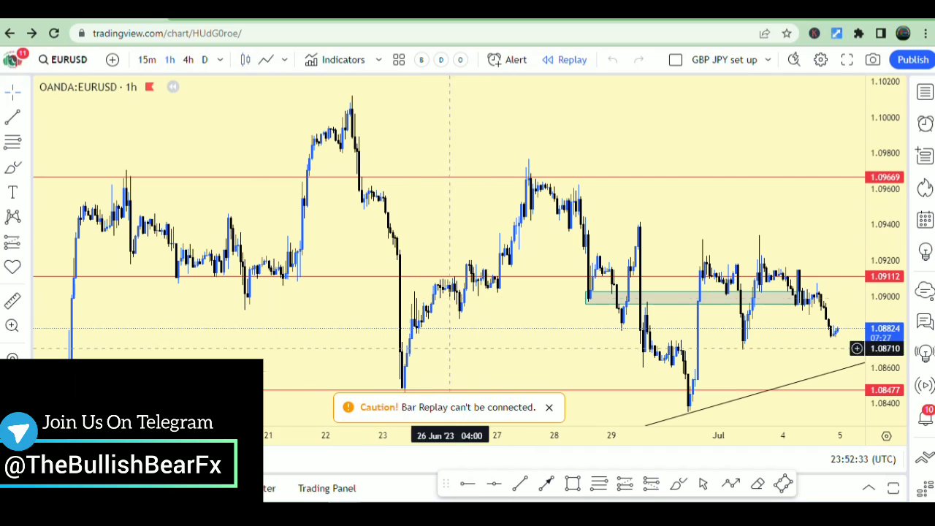
- Switch to the TradingView EURUSD chart and reposition its floating drawing toolbar
mouse_move(446, 484)
mouse_down()
mouse_move(378, 234)
mouse_move(367, 227)
mouse_up()
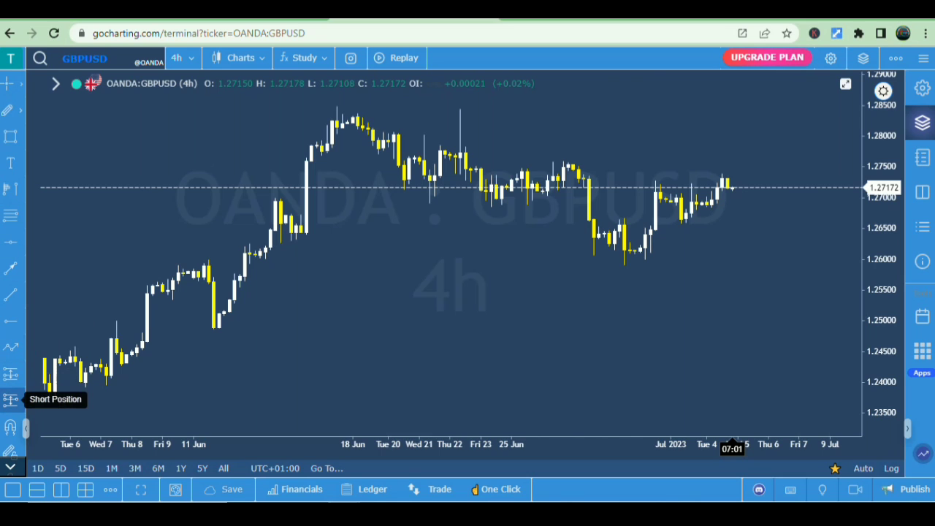
- Place a short position on the GoCharting GBPUSD 4h chart with entry at about 1.26525 and widen its stop to about 0.01846
click(10, 399)
click(275, 226)
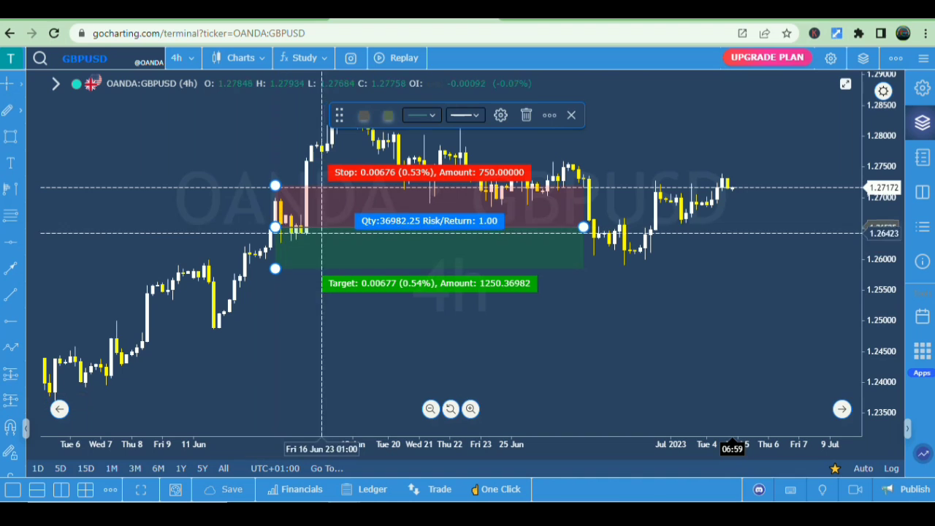
drag(275, 185, 275, 132)
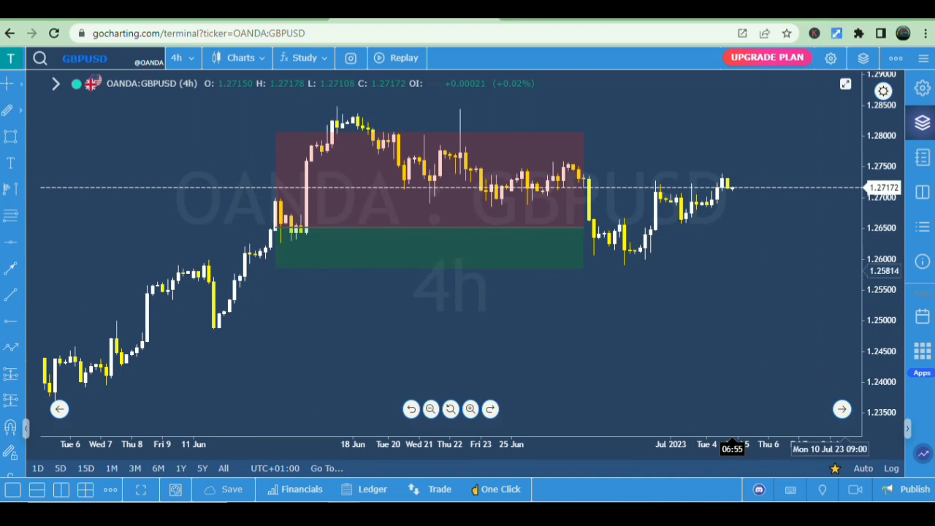
drag(783, 231, 763, 311)
drag(257, 194, 259, 172)
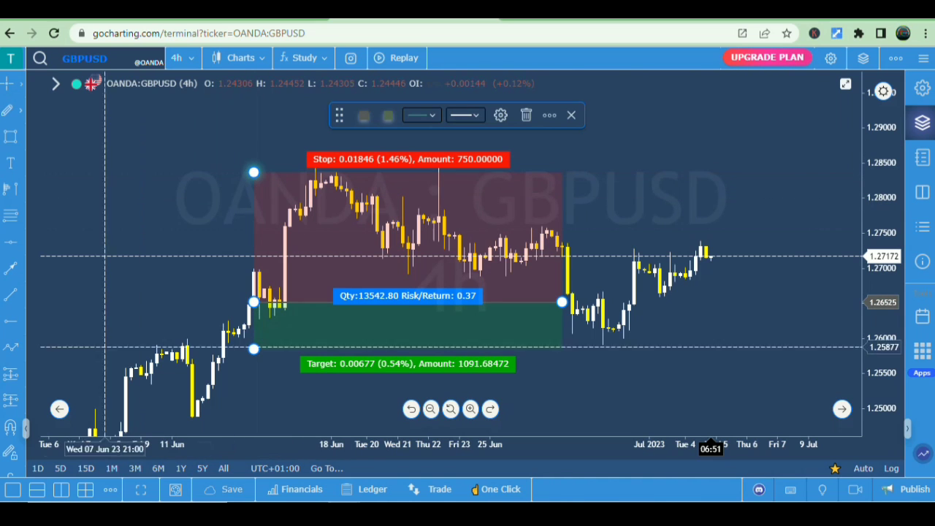
- Add a long position with entry at about 1.28242 near July and a horizontal ray at about 1.26926 starting in late June
click(10, 374)
click(598, 180)
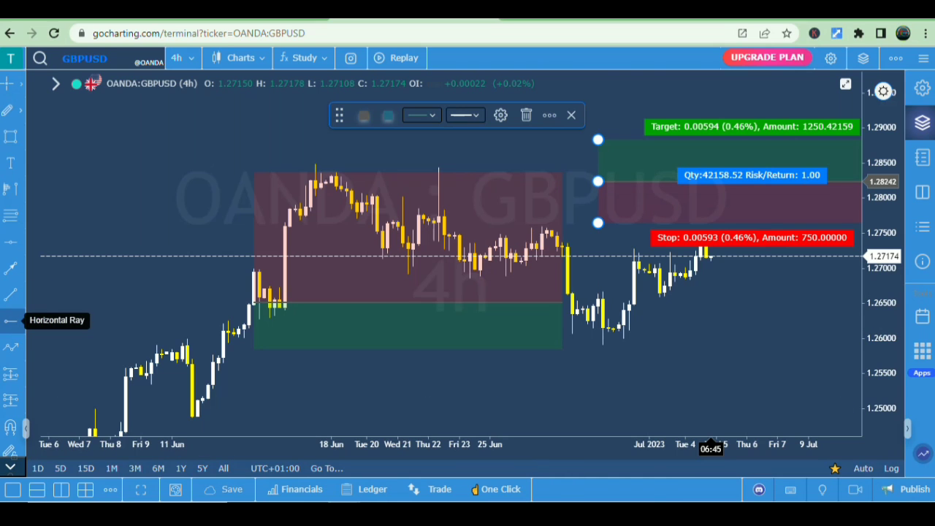
click(10, 320)
click(228, 282)
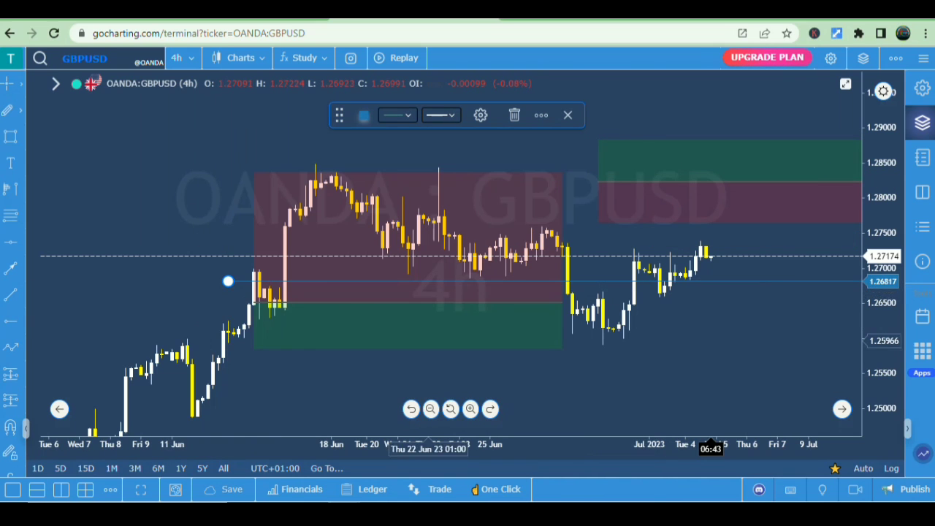
drag(228, 281, 505, 273)
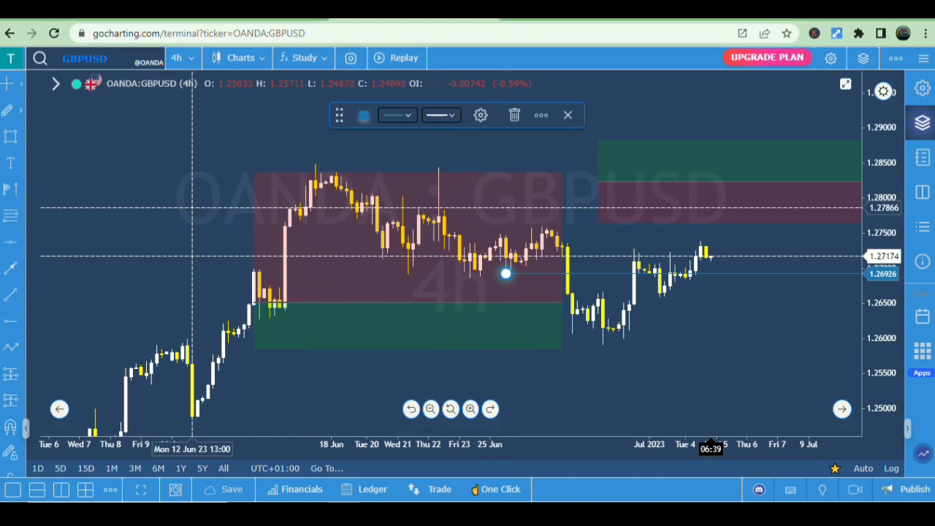
- Draw a Fibonacci retracement over the mid-June rally, spanning about 1.28341 to 1.25946
click(11, 215)
click(228, 174)
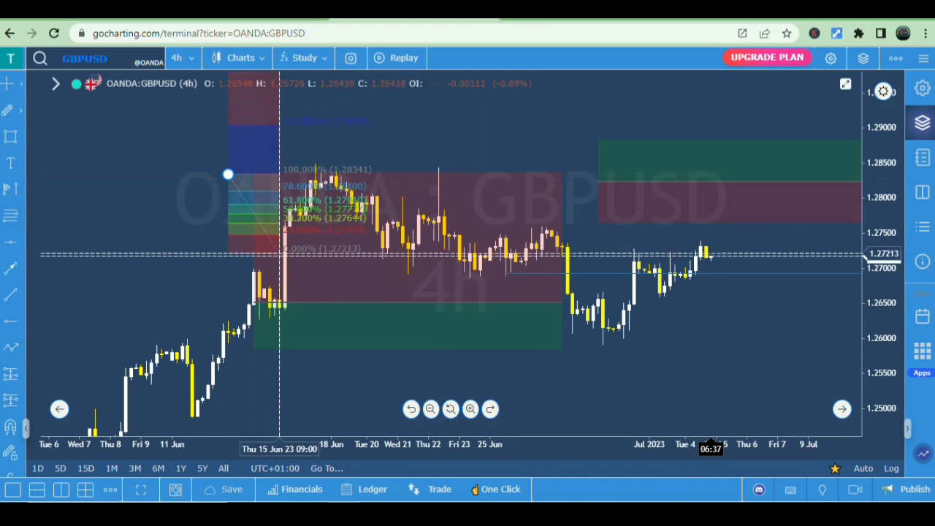
click(341, 342)
- Compress the GBPUSD price scale to fit the drawings and open the Chart appearance settings
drag(131, 155, 63, 177)
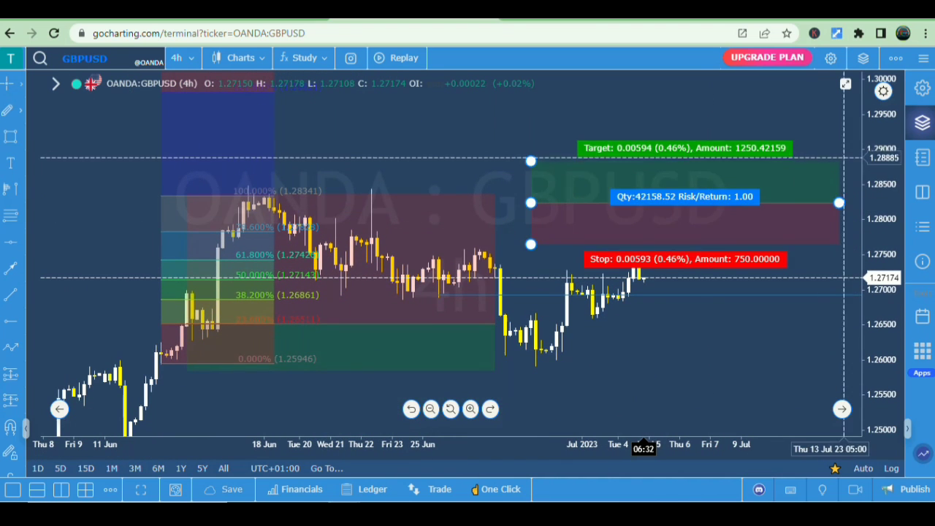
drag(881, 182, 881, 286)
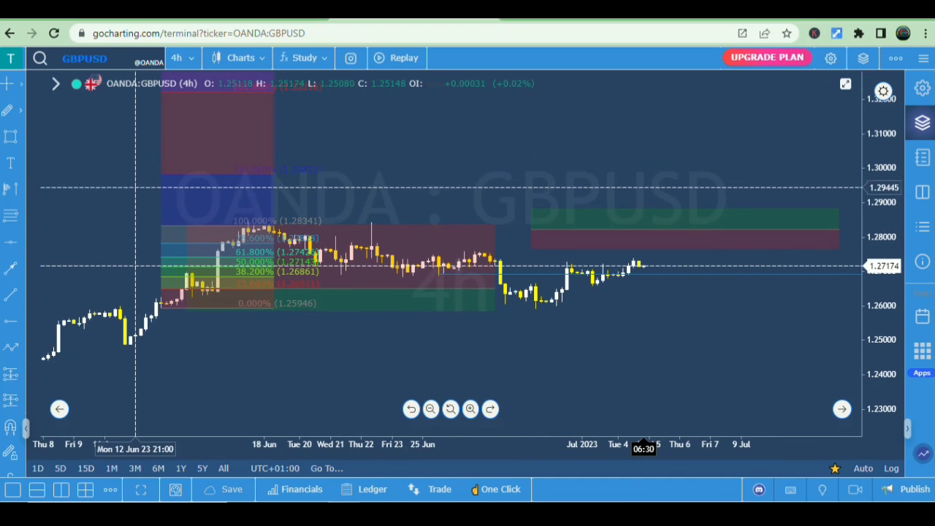
mouse_move(588, 239)
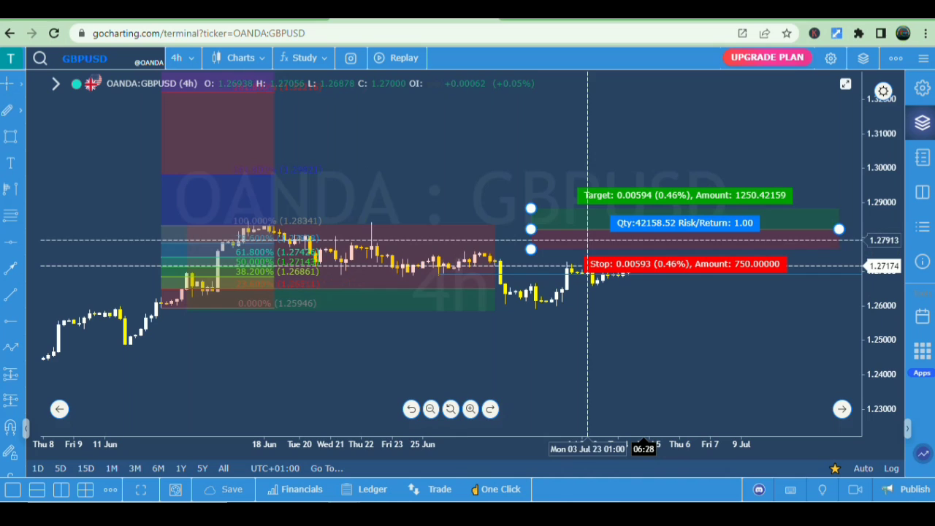
click(922, 87)
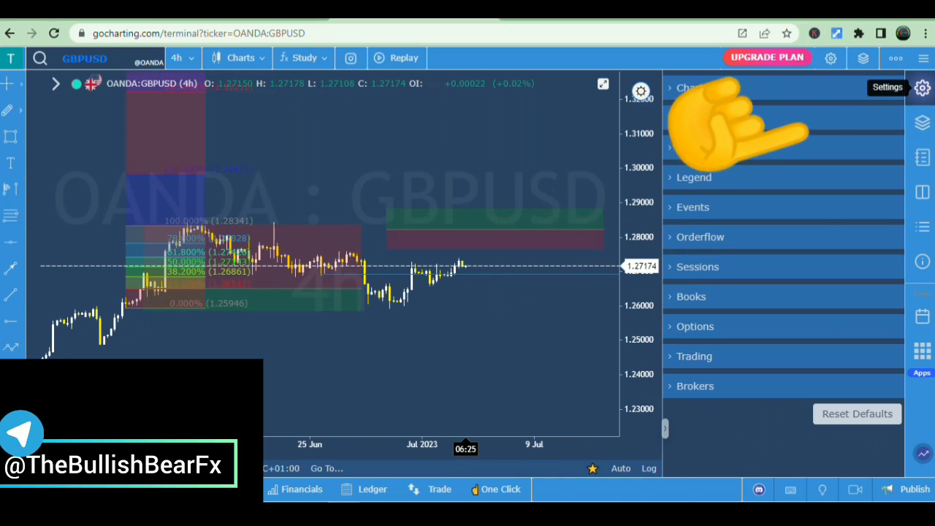
click(690, 87)
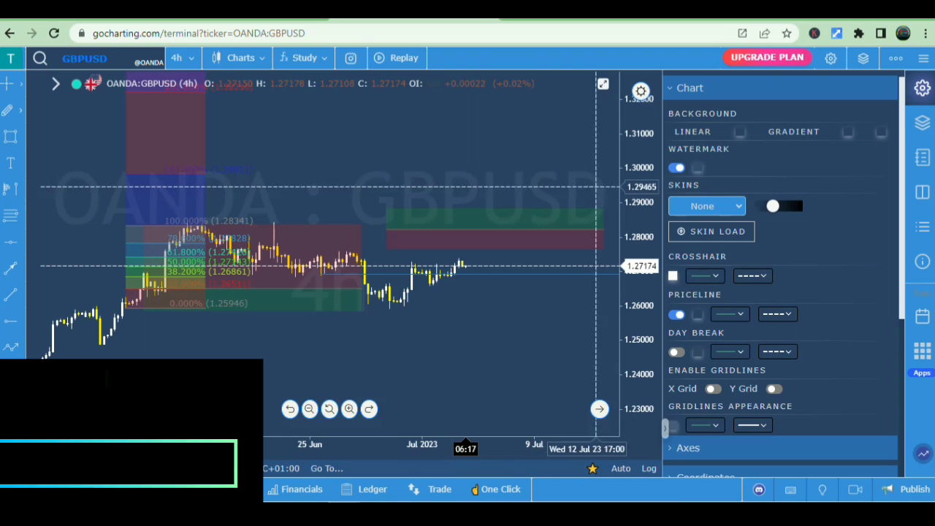
- Turn the chart watermark off and back on, and look through the Chart appearance options
click(676, 167)
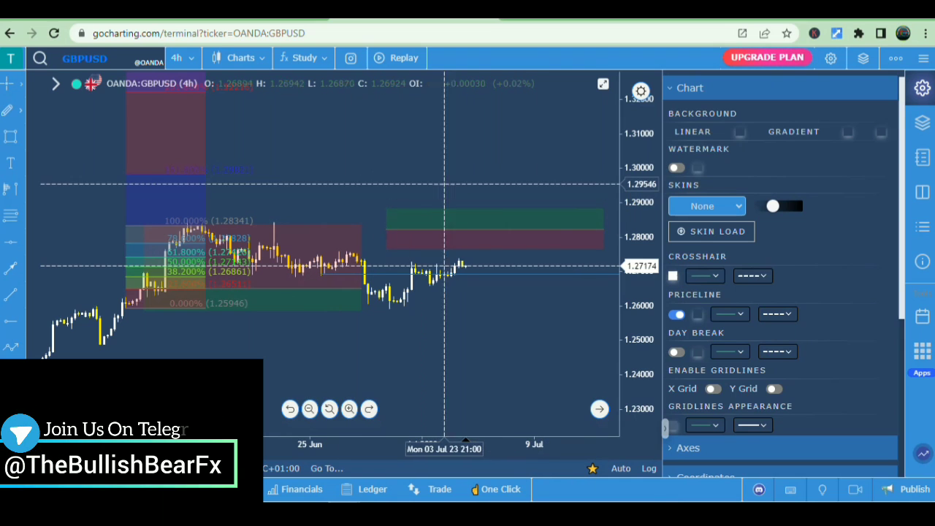
click(677, 168)
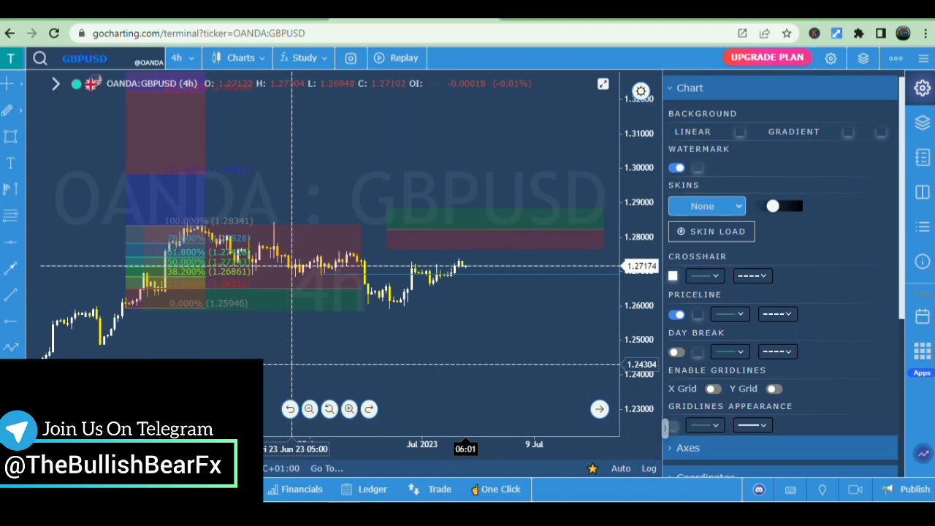
scroll(782, 278, down, 5)
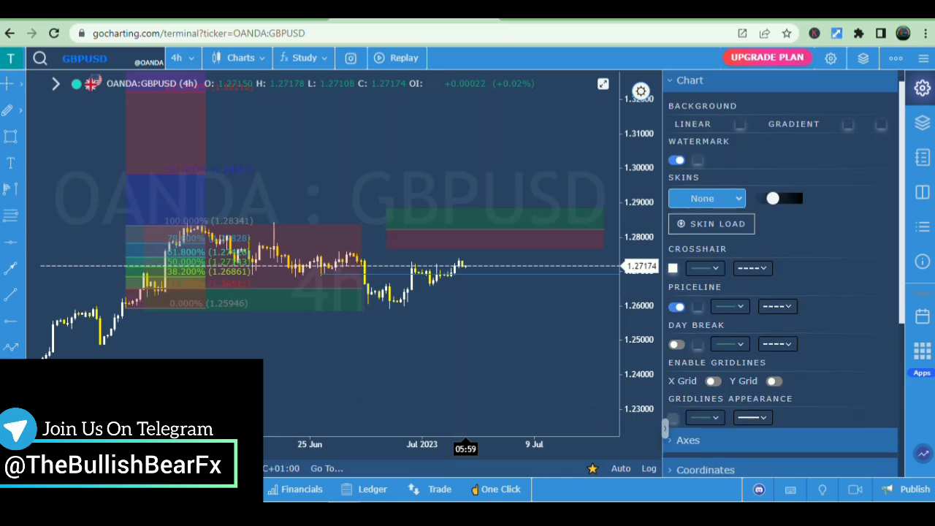
scroll(781, 278, up, 5)
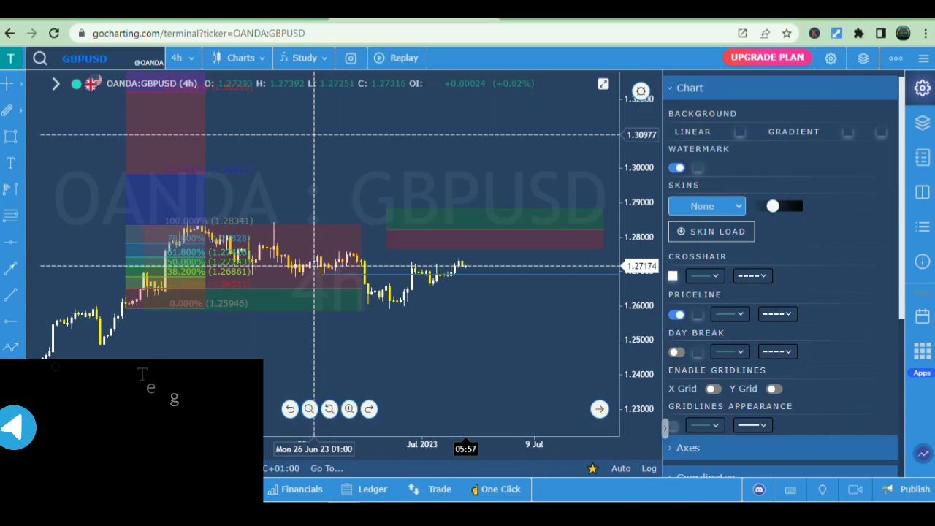
- Review the available chart types and search the studies for "moving" to see the moving average indicators
click(240, 58)
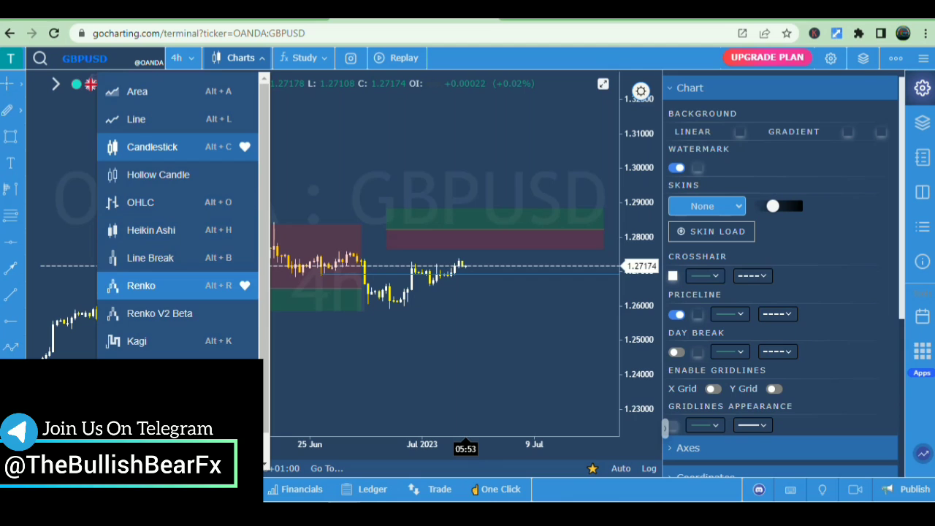
click(241, 57)
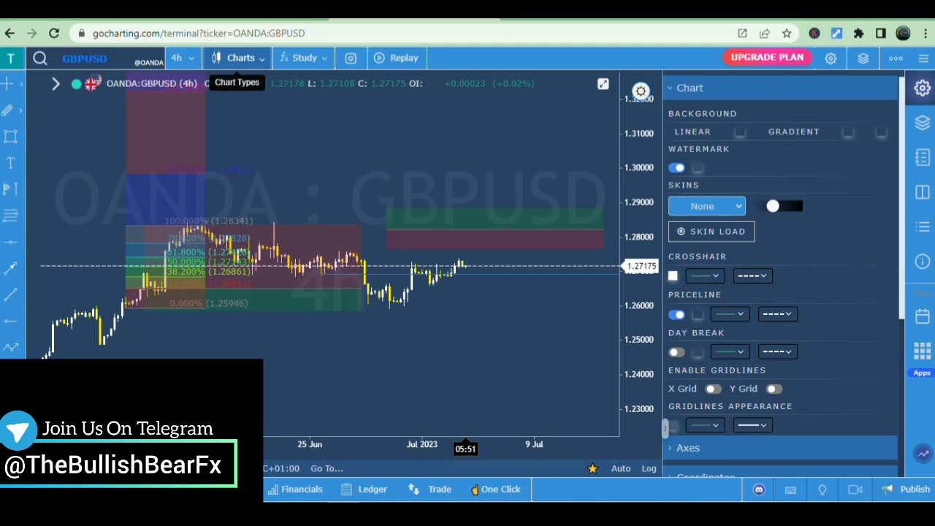
click(303, 57)
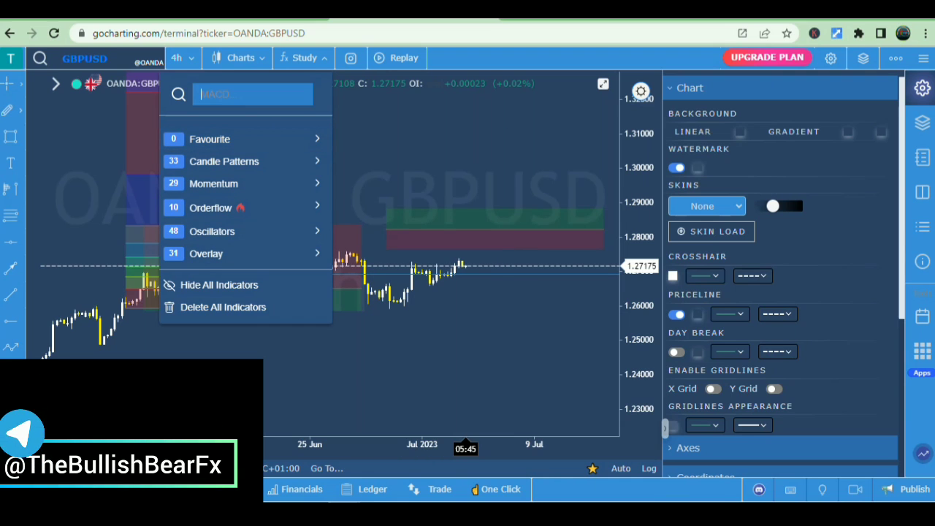
text(movi)
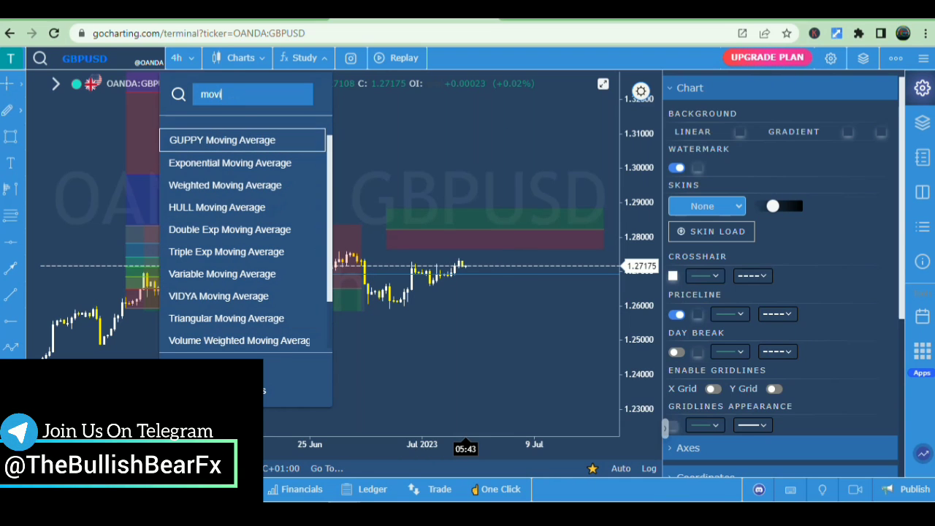
text(ng)
scroll(241, 241, down, 1)
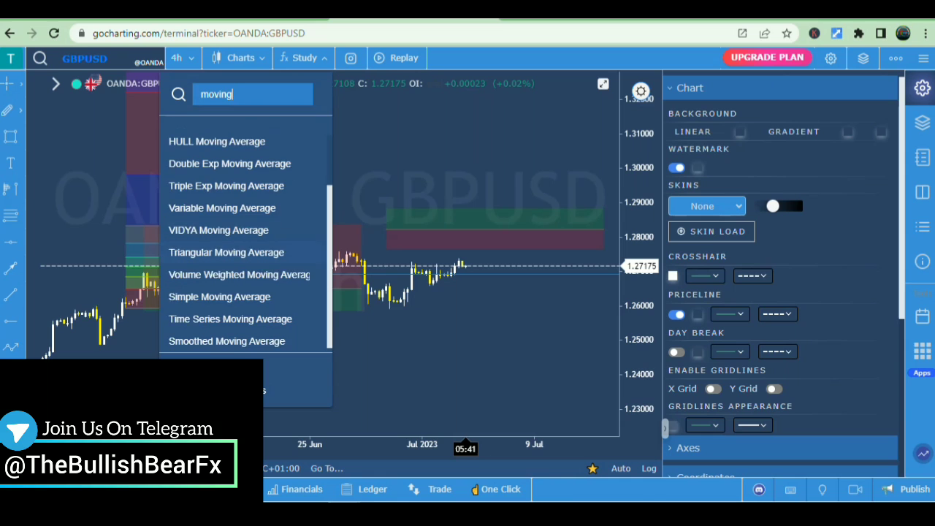
scroll(241, 223, up, 1)
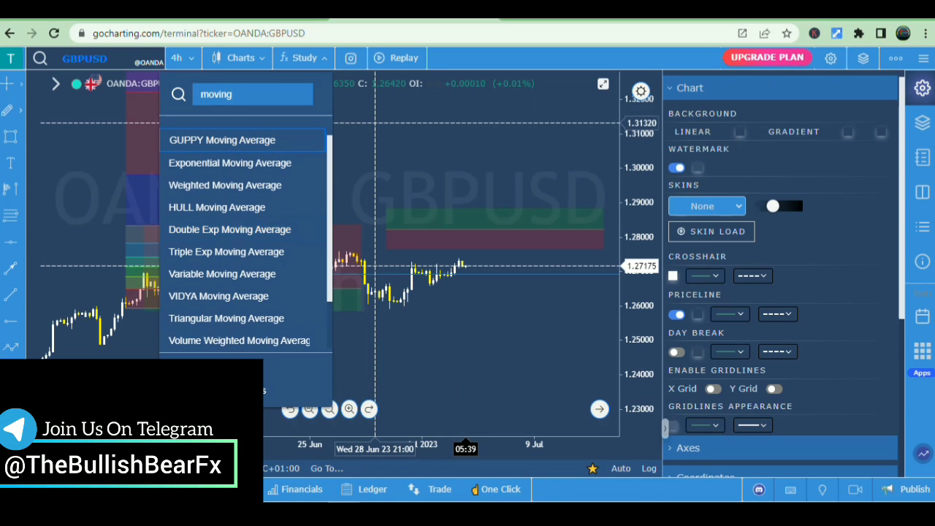
click(376, 119)
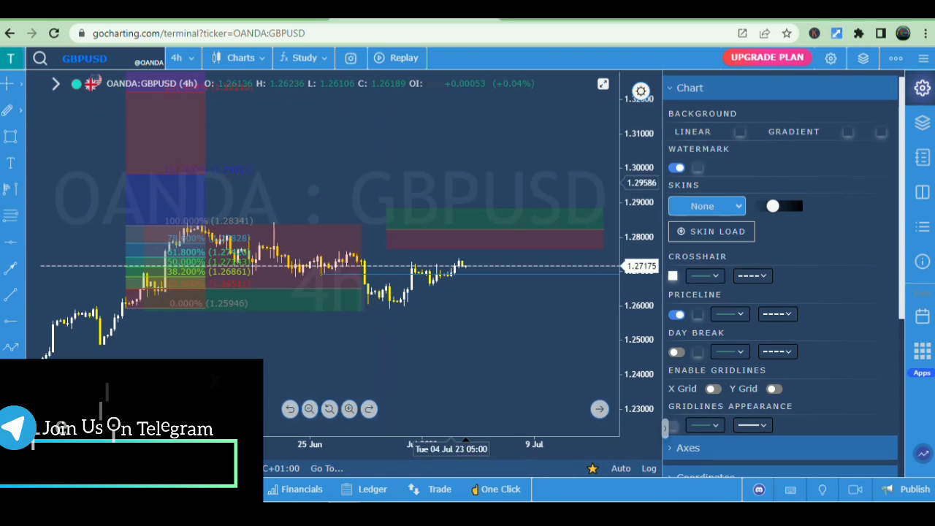
- Close the appearance settings and delete all drawings from the GBPUSD chart
click(922, 88)
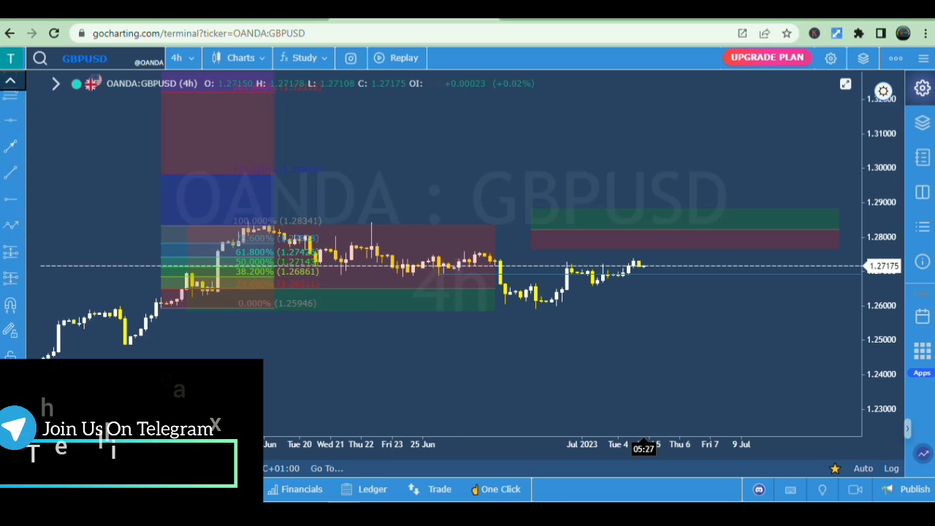
click(10, 383)
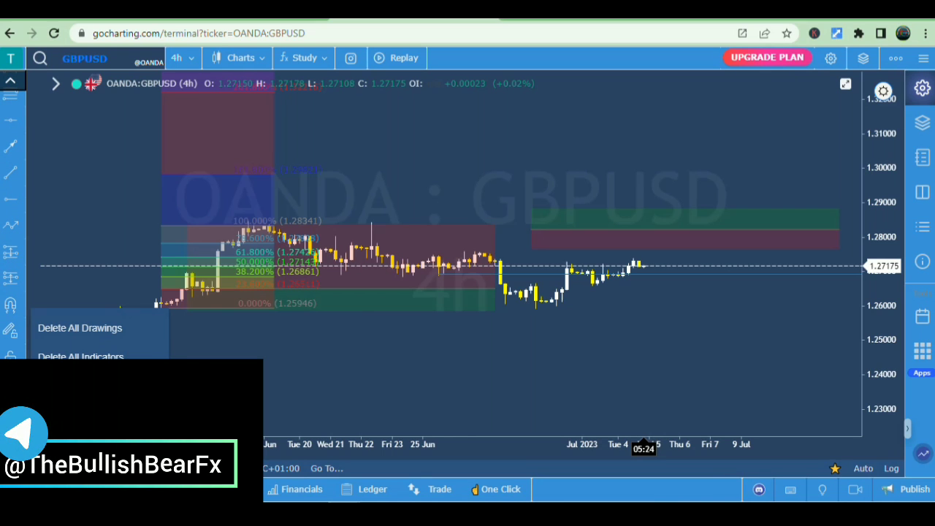
click(80, 327)
- Start bar replay on the GBPUSD 4h chart with the starting candle at about 19 June 2023
drag(883, 282, 883, 183)
drag(393, 271, 437, 253)
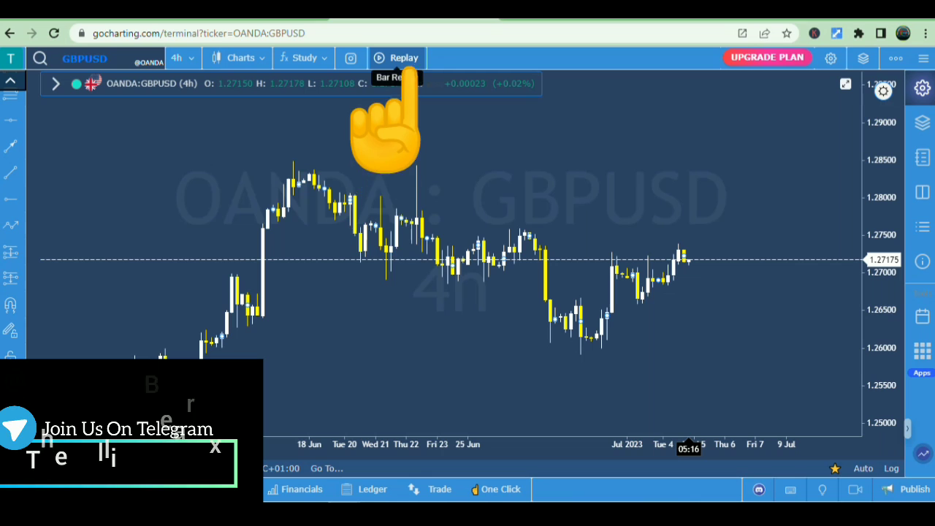
drag(386, 198, 420, 183)
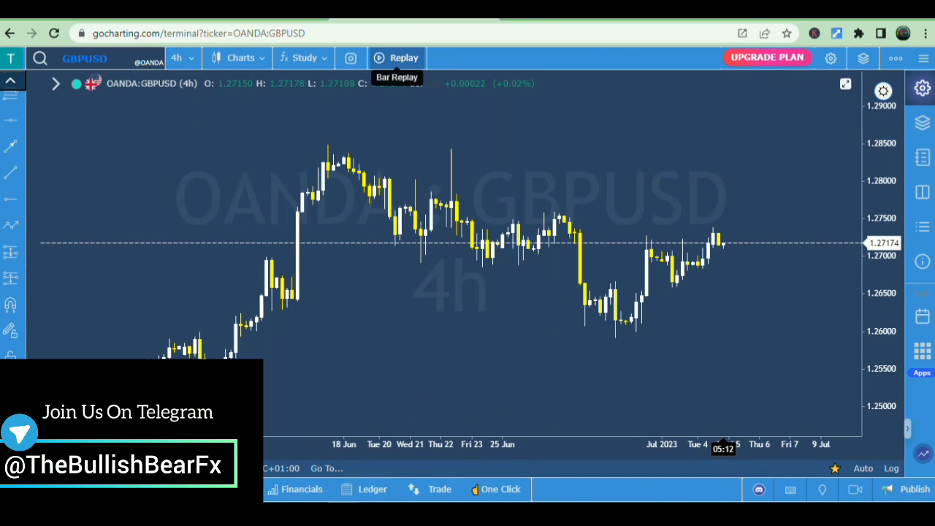
click(397, 57)
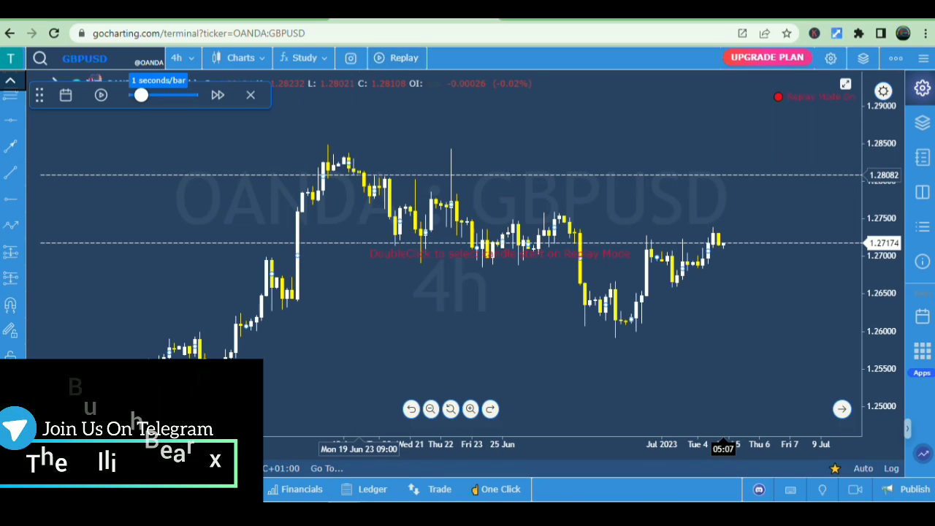
double_click(358, 175)
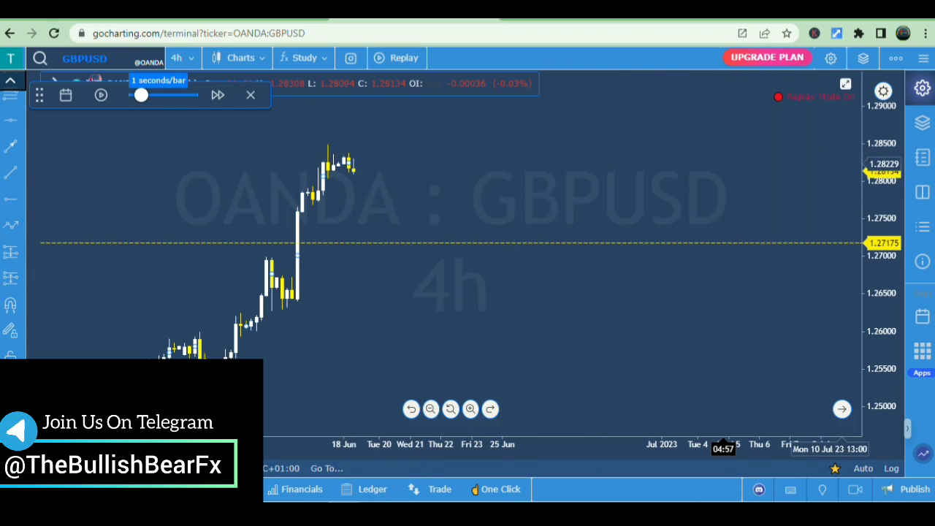
- Draw a horizontal line at about 1.27005 on the replay chart and recolor it white
drag(882, 163, 882, 219)
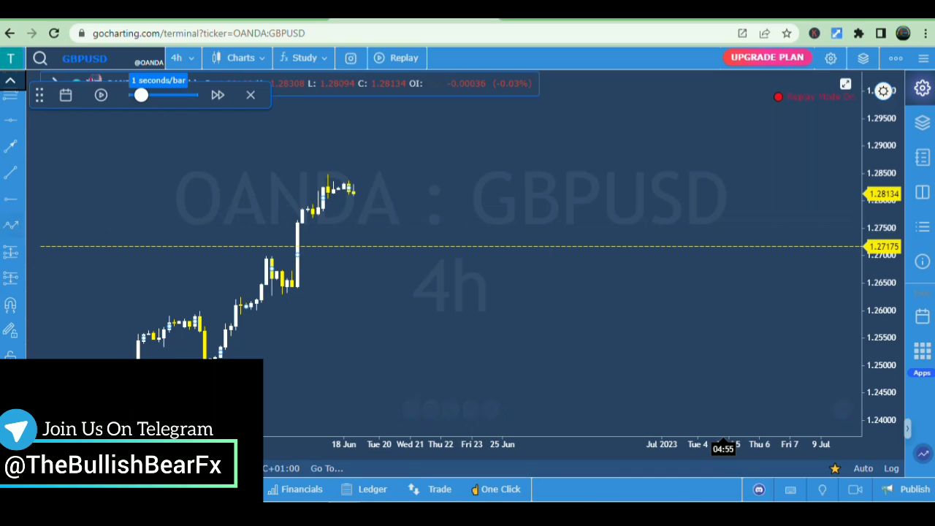
click(10, 119)
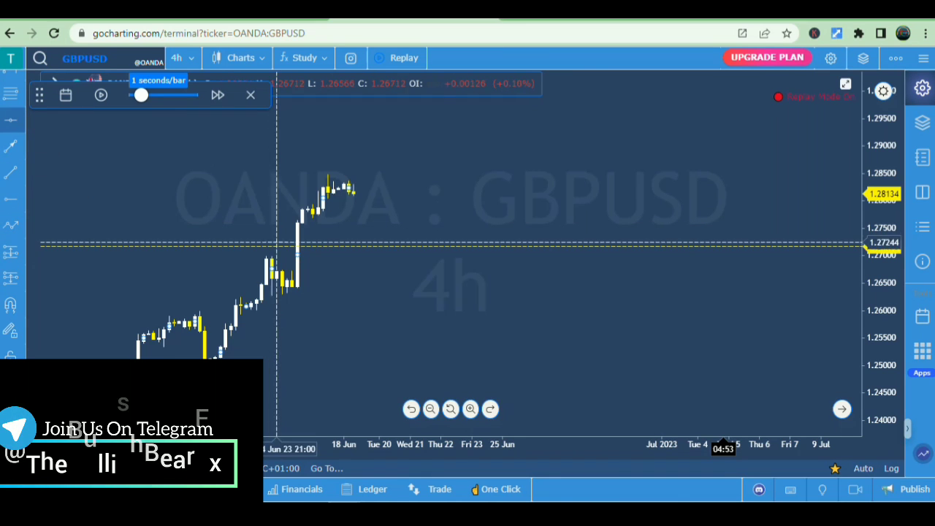
click(272, 255)
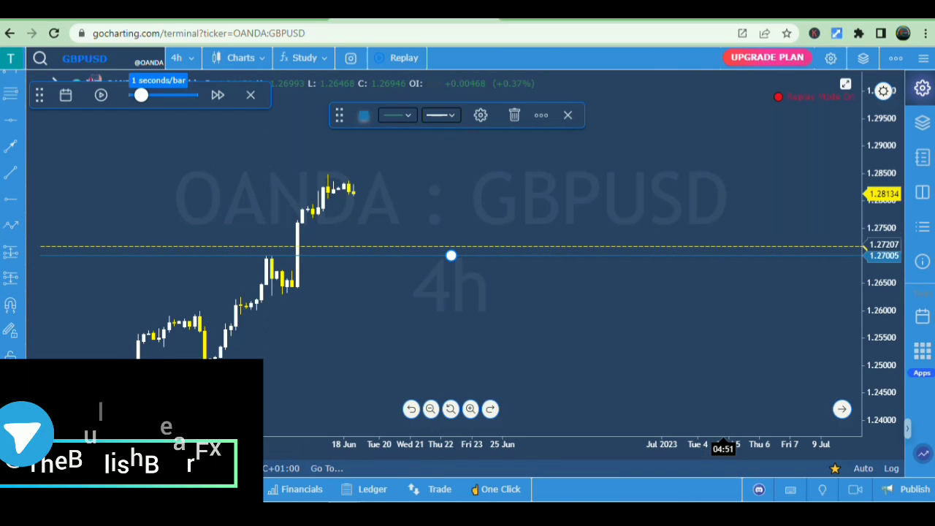
click(363, 115)
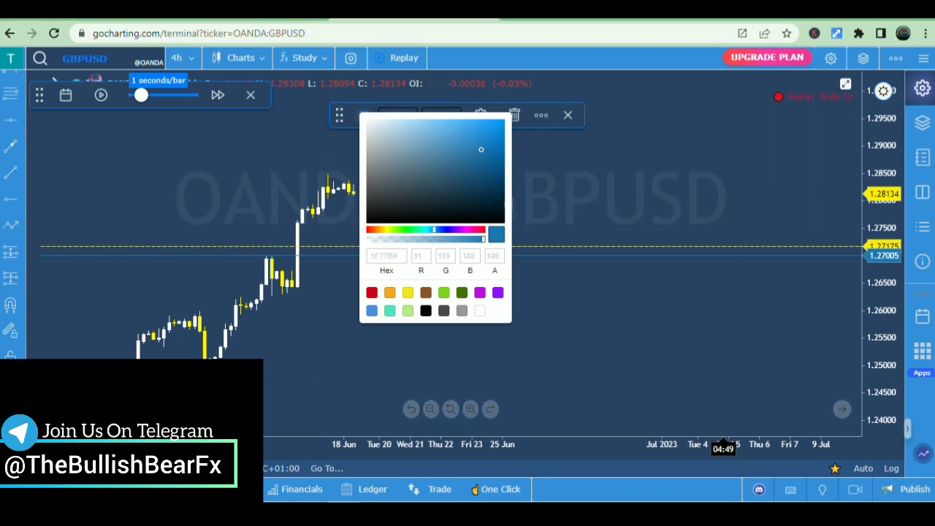
drag(367, 139, 364, 117)
click(308, 159)
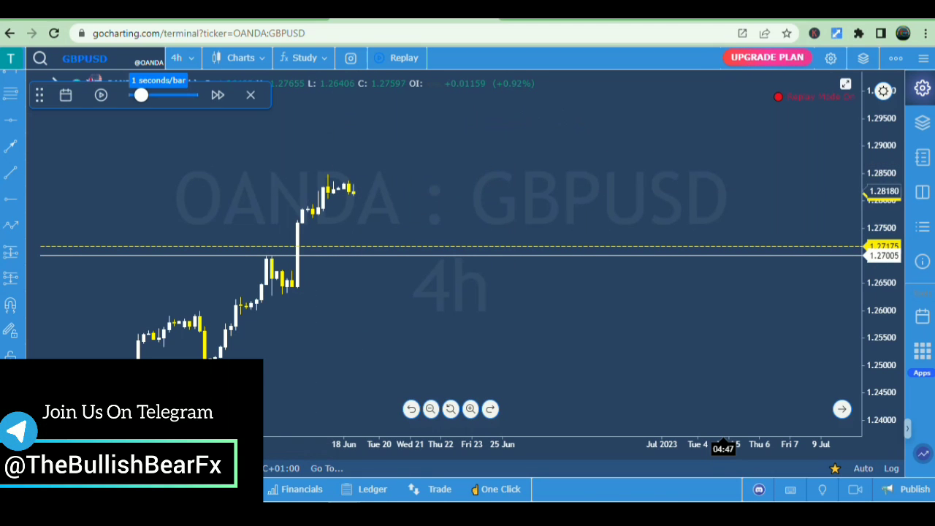
- Add a second horizontal line at about 1.28433 near the recent high and recolor it near-white
click(11, 119)
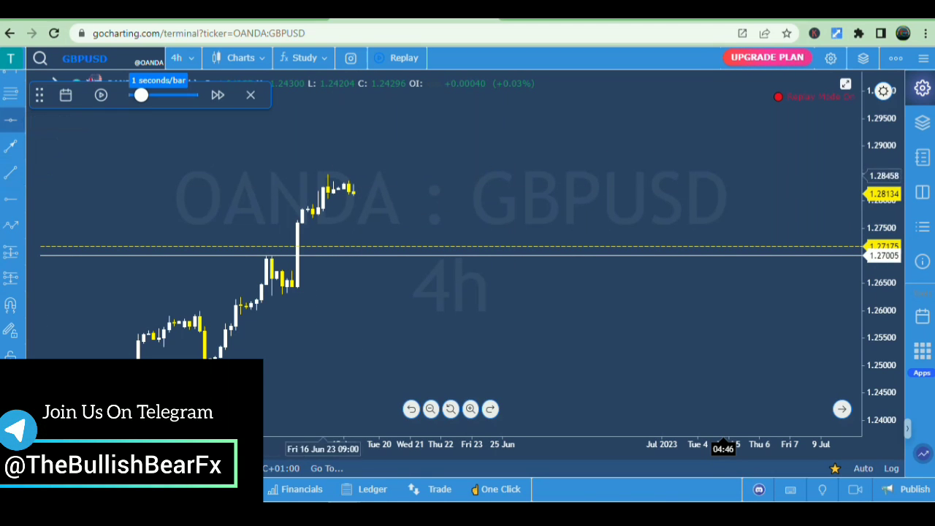
click(363, 177)
click(364, 176)
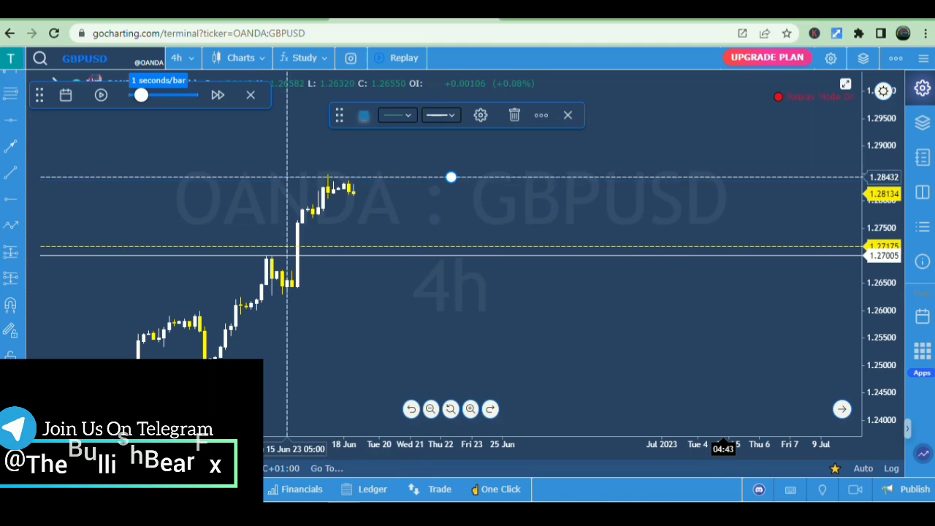
click(364, 115)
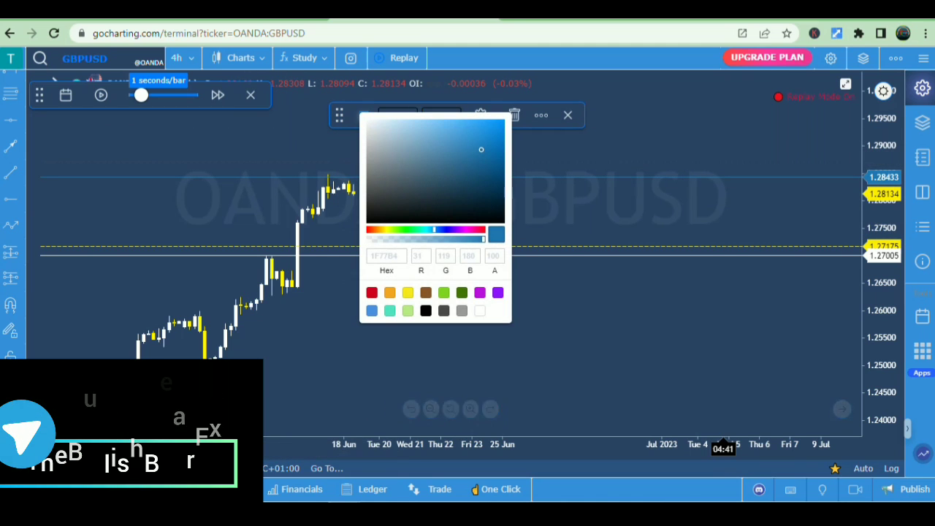
click(276, 143)
- Move the replay controls below the candles, play the replay at 1 second per bar and pause it after 25 June
drag(451, 207, 441, 253)
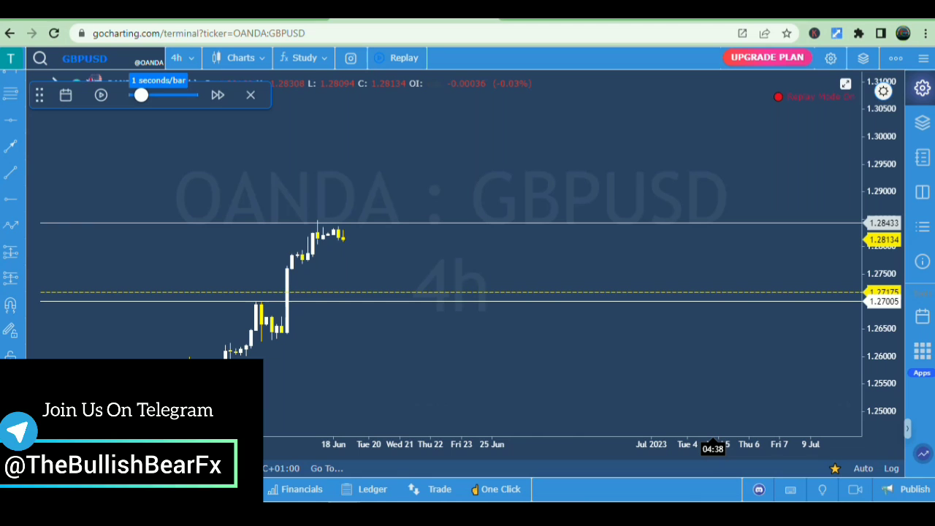
drag(39, 95, 428, 393)
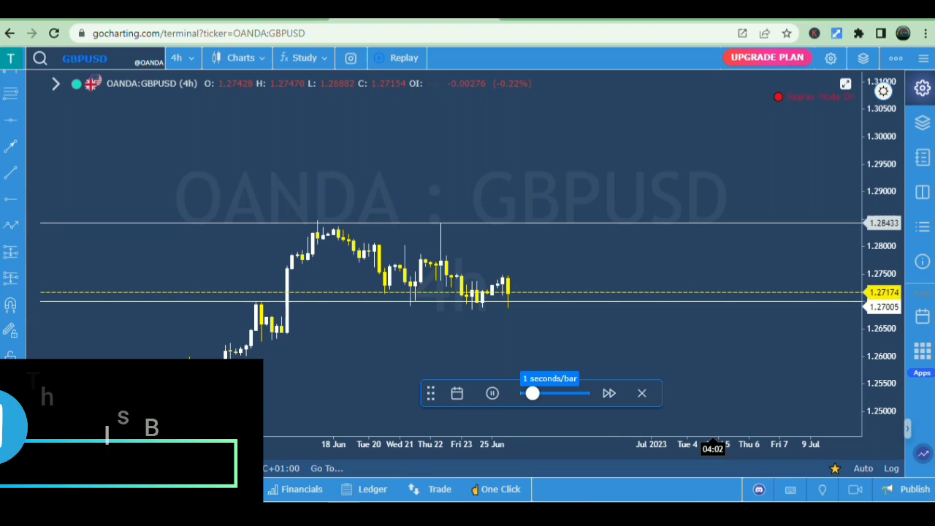
click(491, 393)
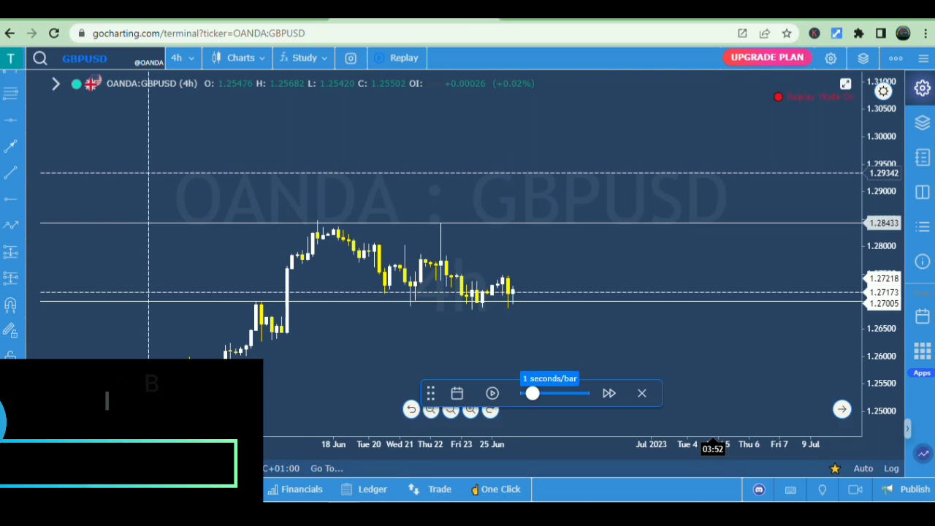
drag(149, 172, 233, 127)
drag(882, 256, 883, 281)
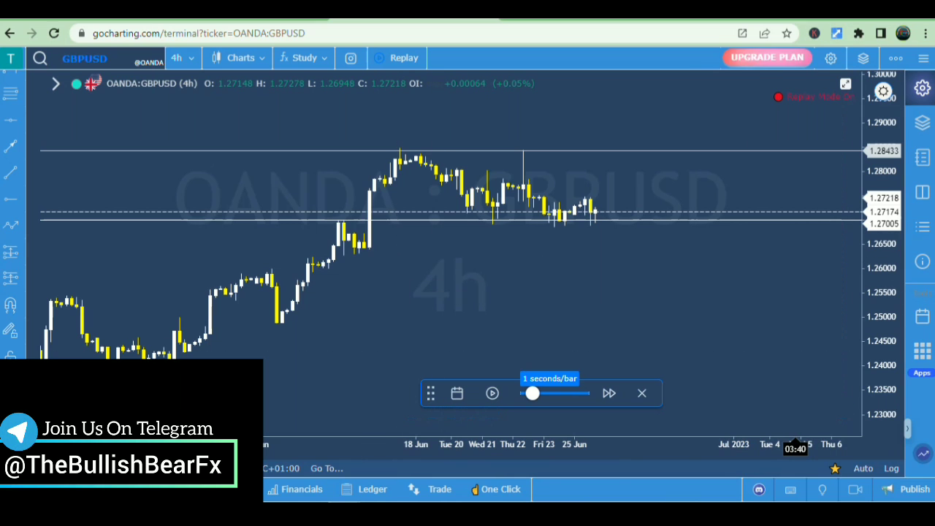
drag(605, 245, 634, 252)
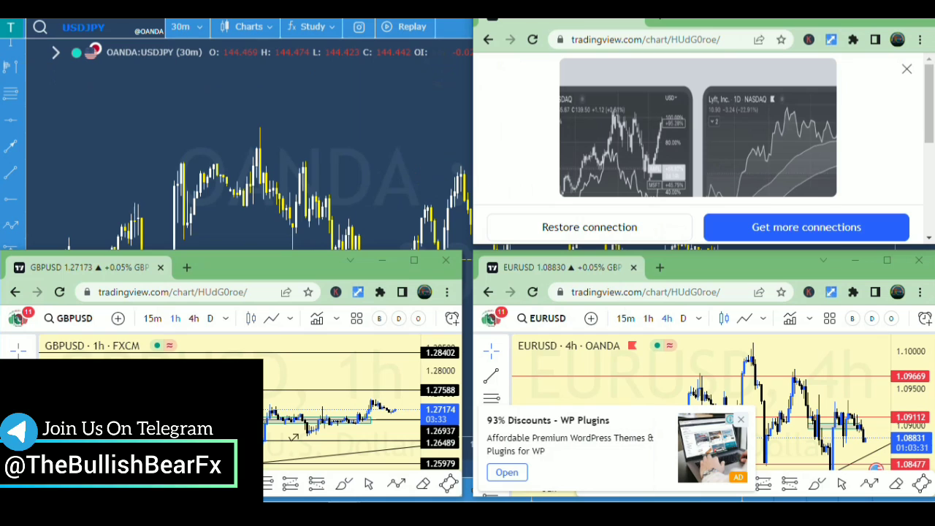
- Close the TradingView windows covering the GoCharting USDJPY chart and dismiss the ad banner
click(919, 10)
click(918, 260)
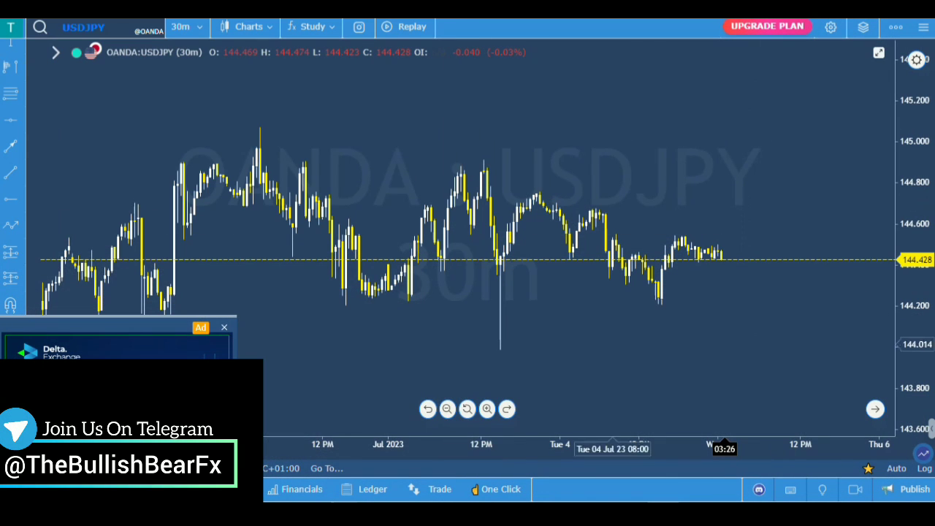
click(225, 327)
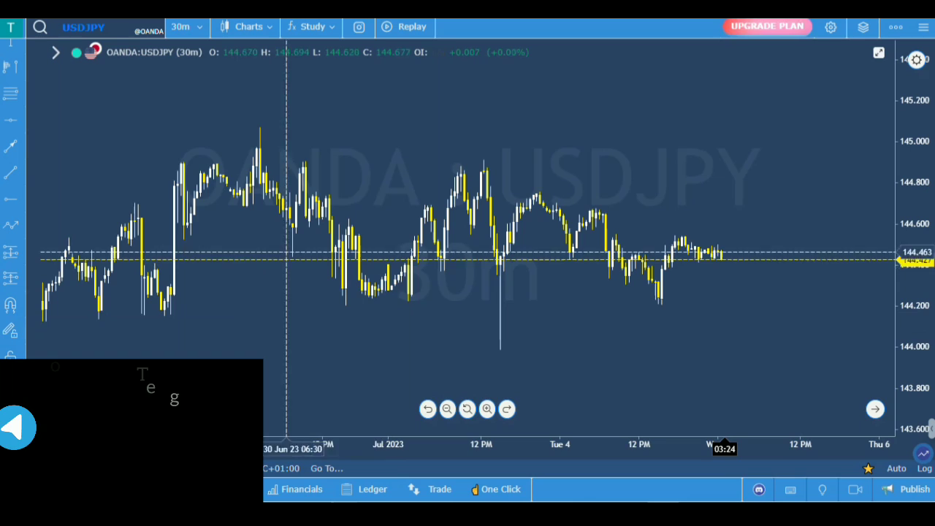
- Launch the GoCharting App from its desktop shortcut and maximize its window
scroll(409, 254, down, 1)
scroll(601, 257, down, 5)
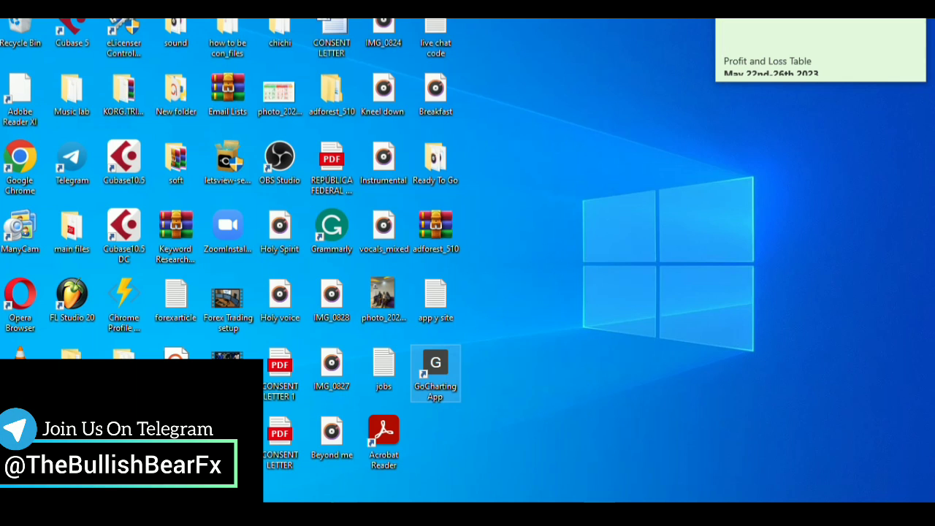
key(Return)
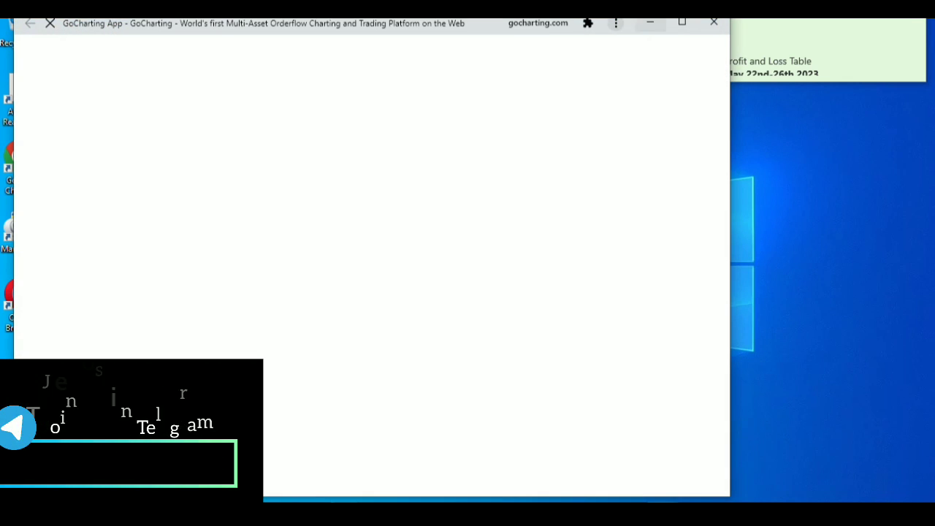
click(682, 23)
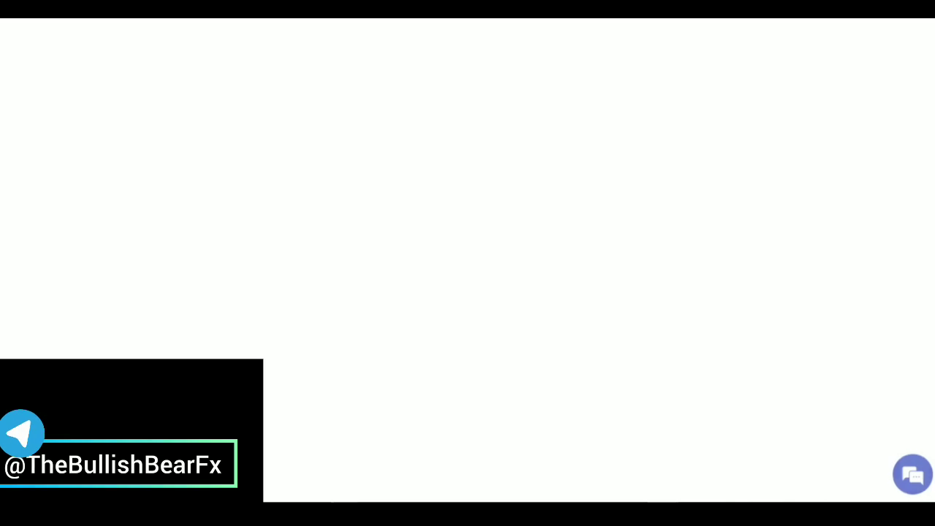